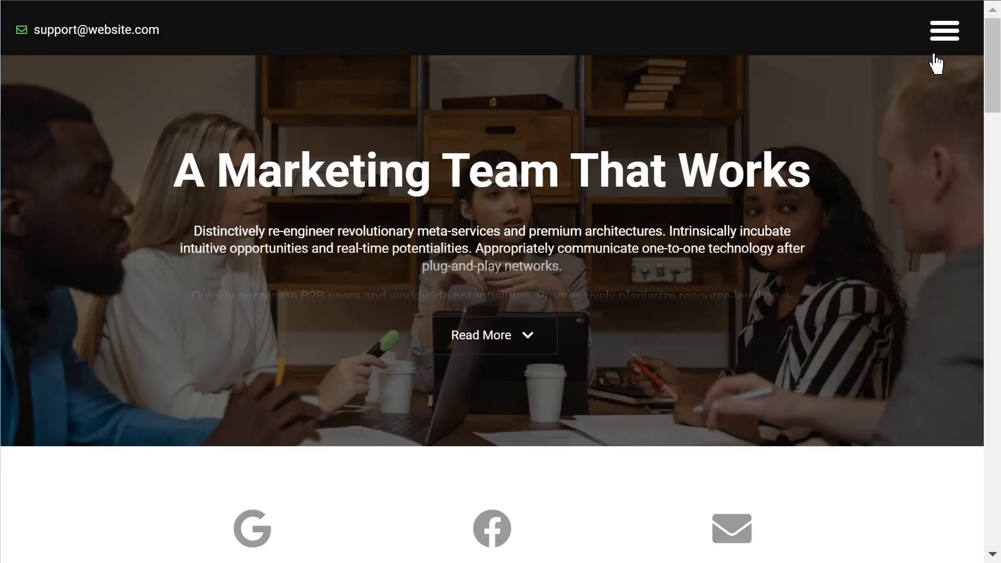
- Open and close the nav menu dropdown in the preview several times to check its behaviour
click(944, 40)
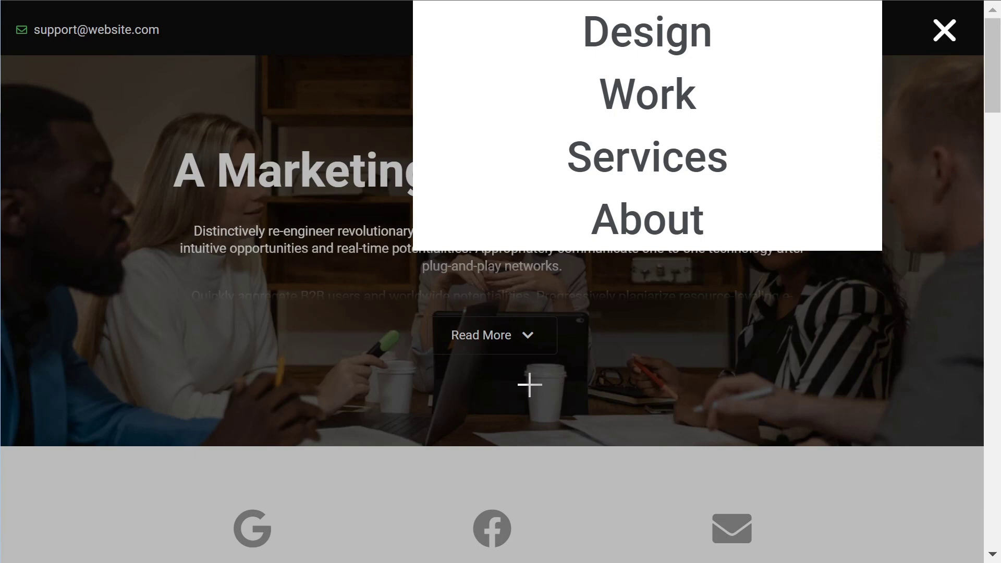
click(370, 398)
click(947, 46)
click(488, 430)
click(948, 31)
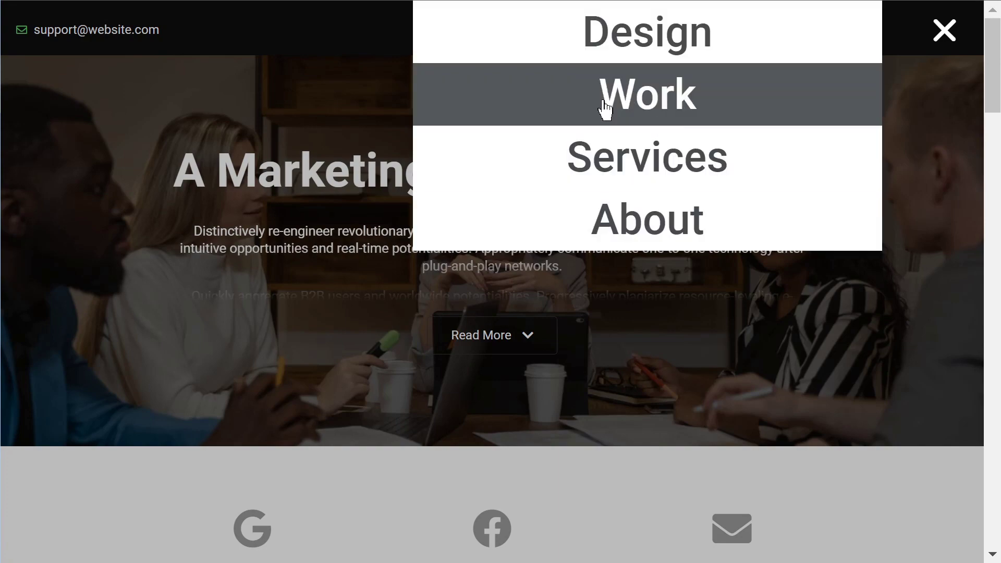
scroll(605, 109, down, 10)
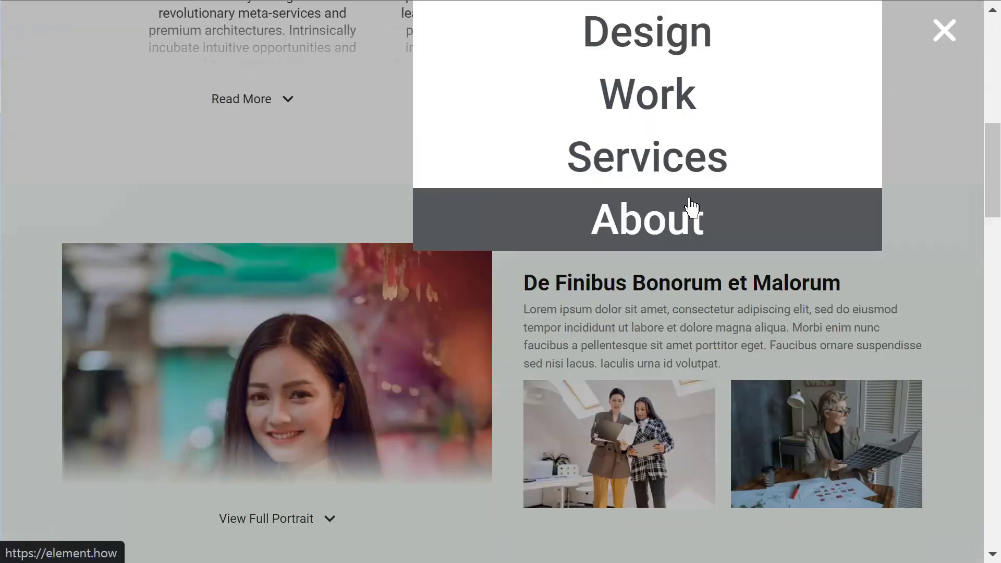
scroll(691, 208, up, 10)
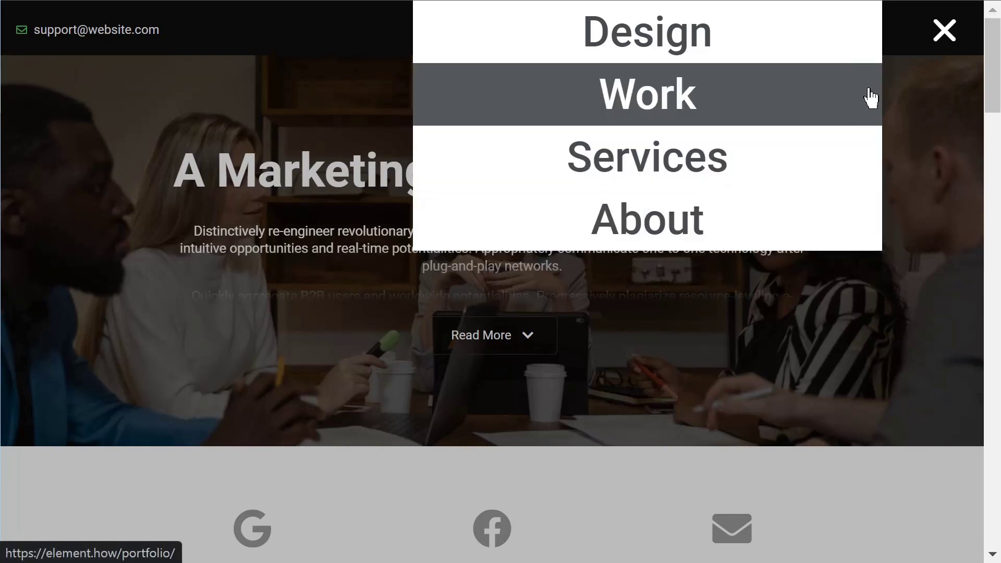
click(948, 41)
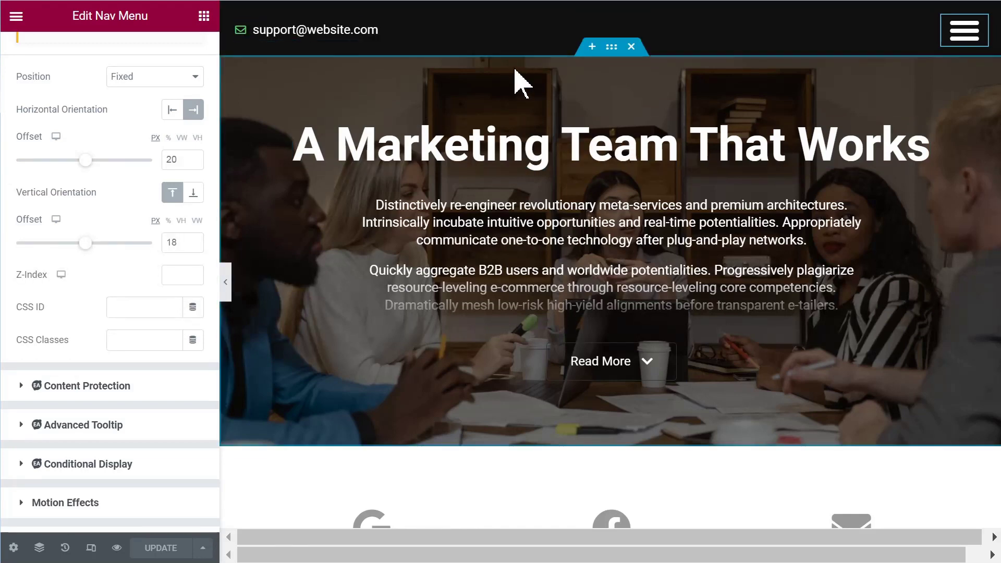
- Review the nav menu's Content and Advanced settings (Fixed position, offsets 20 and 18), down to Custom CSS
click(961, 39)
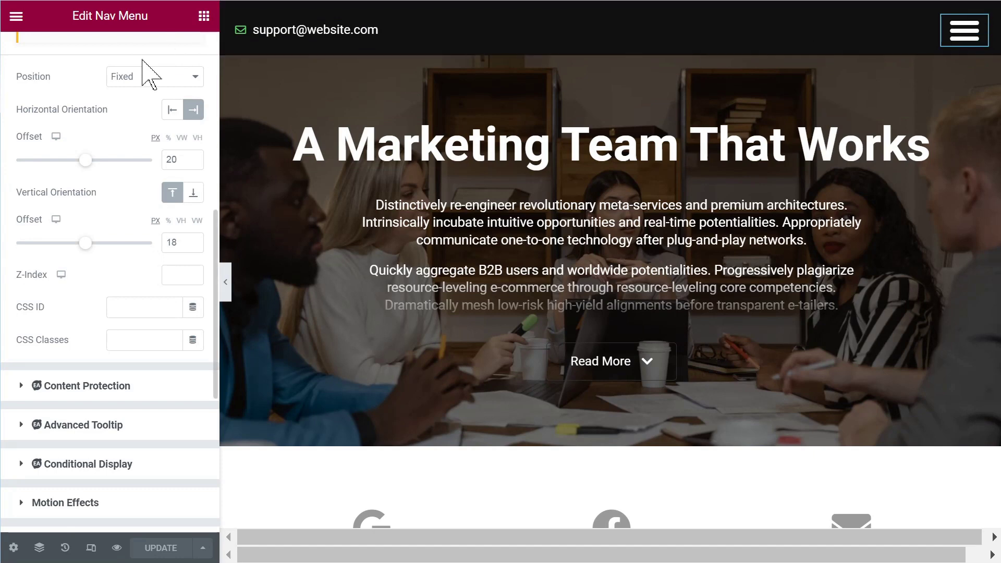
click(179, 61)
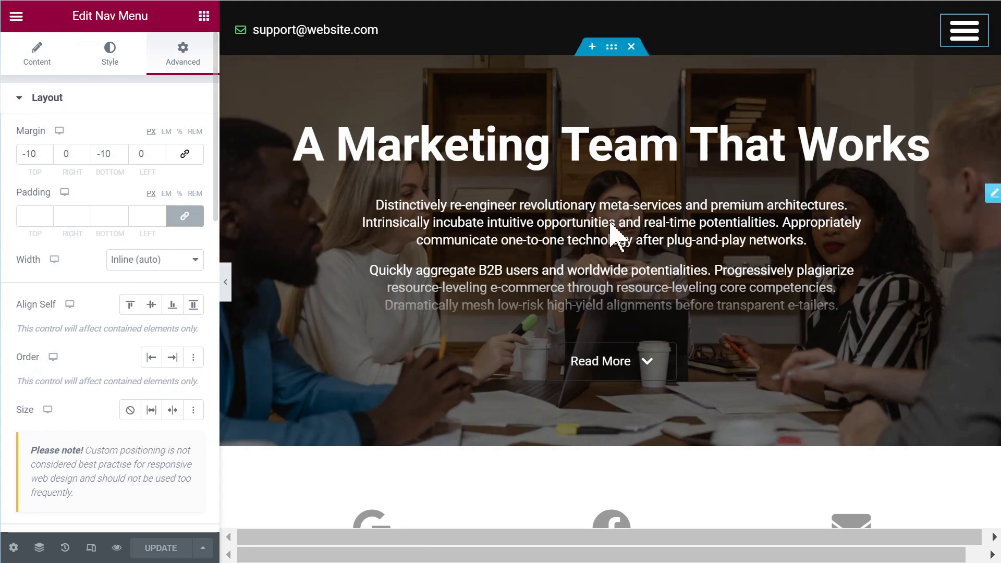
scroll(688, 206, down, 6)
scroll(678, 224, up, 5)
scroll(678, 224, up, 2)
scroll(61, 139, down, 3)
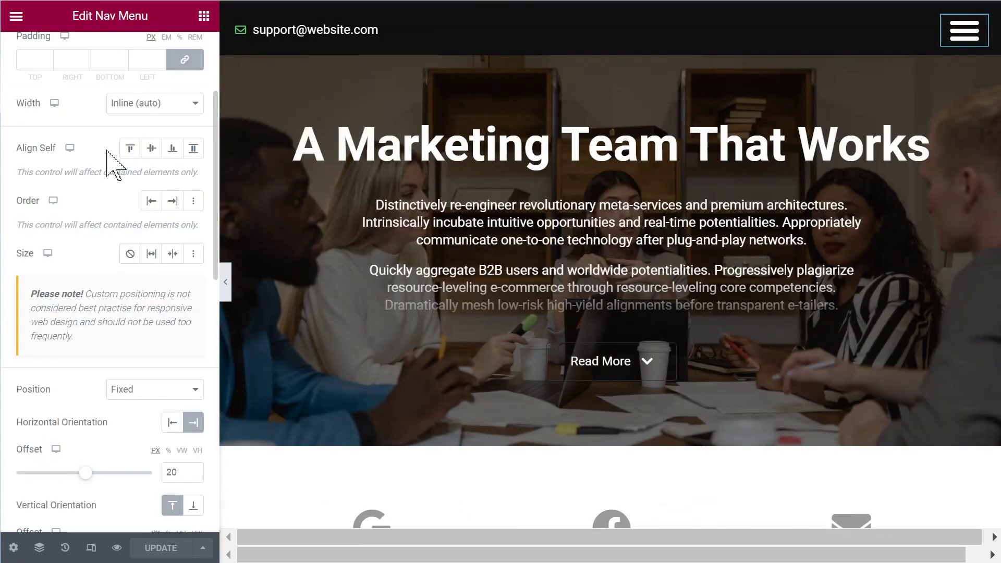
scroll(132, 102, up, 3)
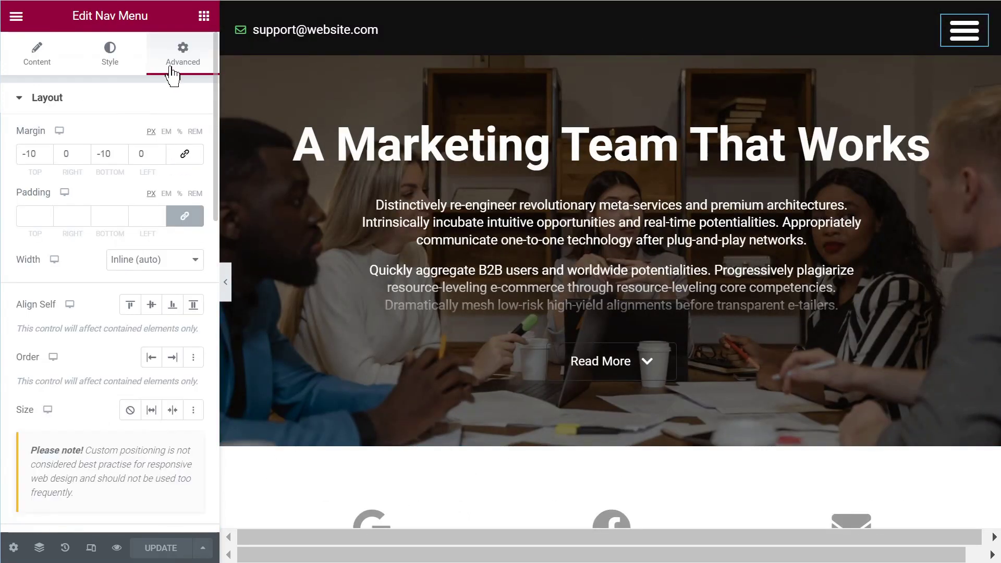
scroll(148, 263, down, 3)
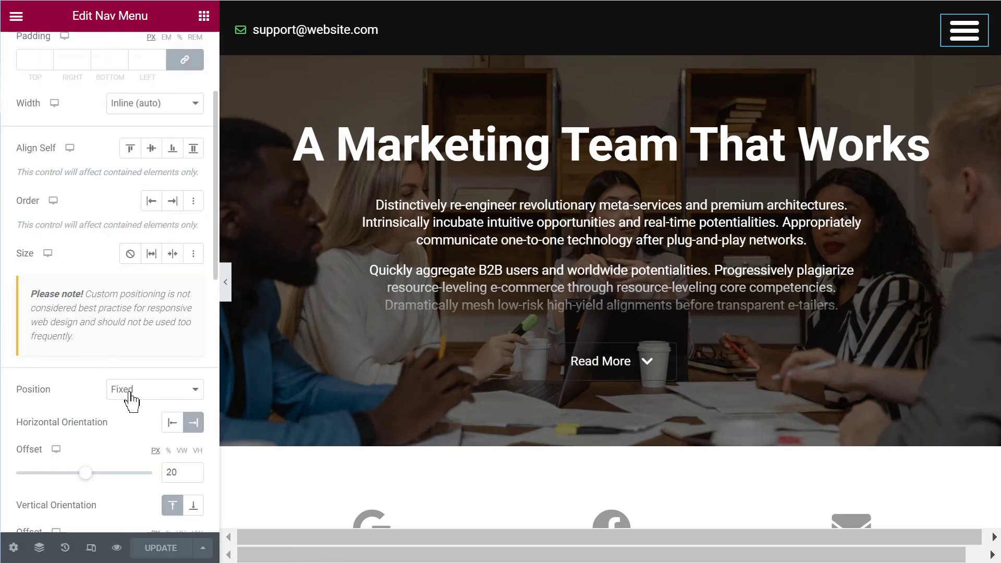
scroll(172, 464, down, 3)
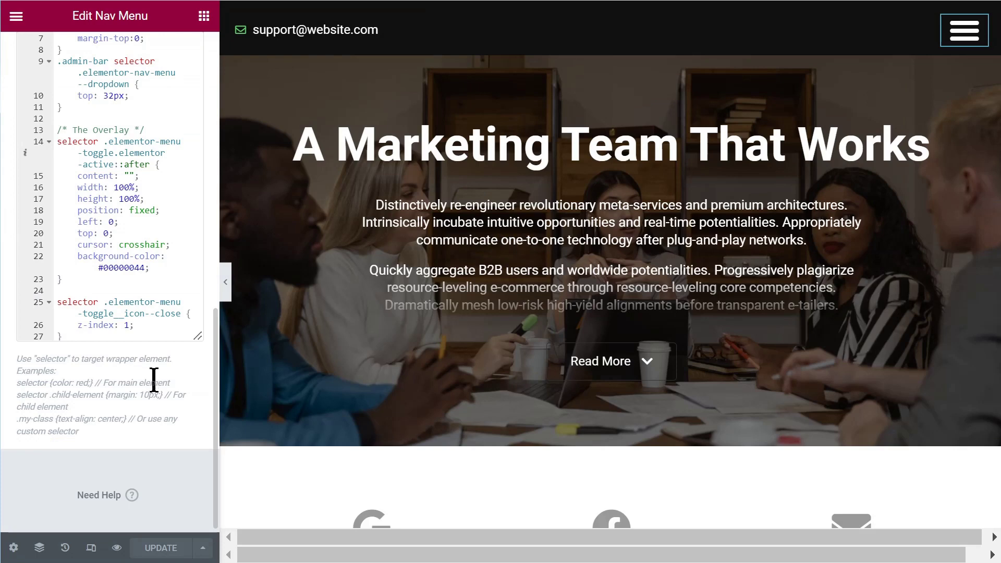
- Widen the editor panel, highlight the overlay and dropdown CSS rules, and open the preview dropdown
scroll(151, 378, up, 3)
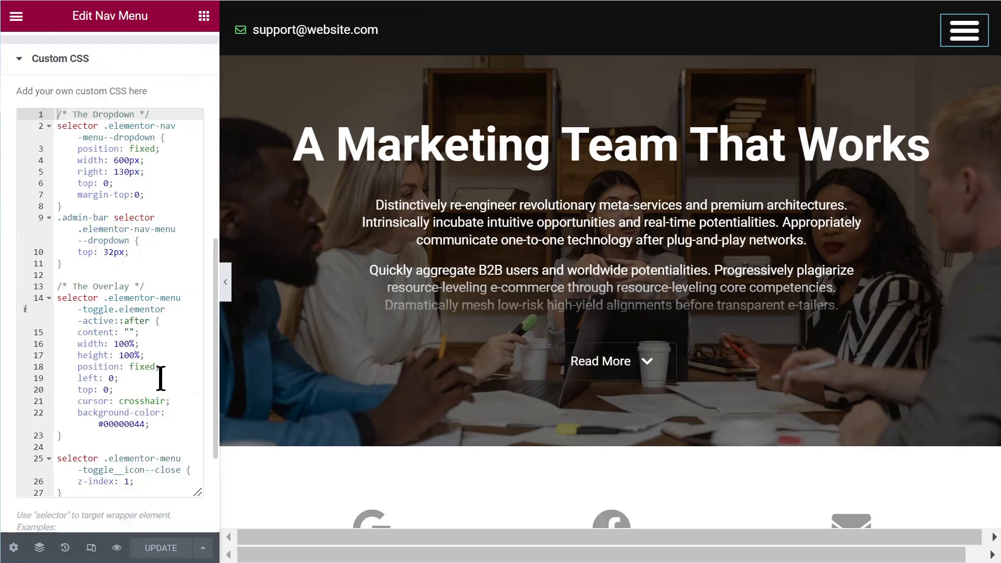
drag(225, 339, 270, 339)
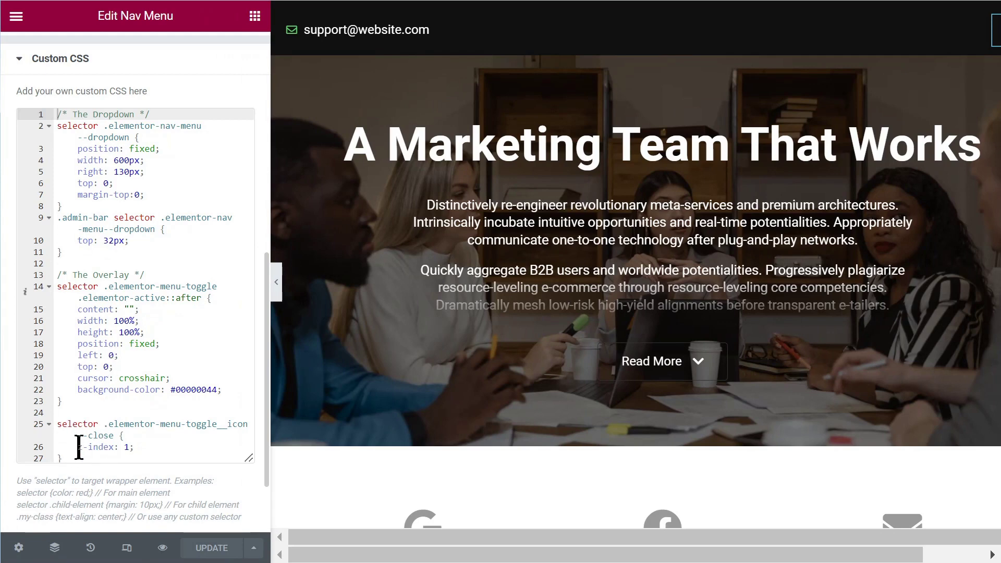
drag(77, 459, 42, 275)
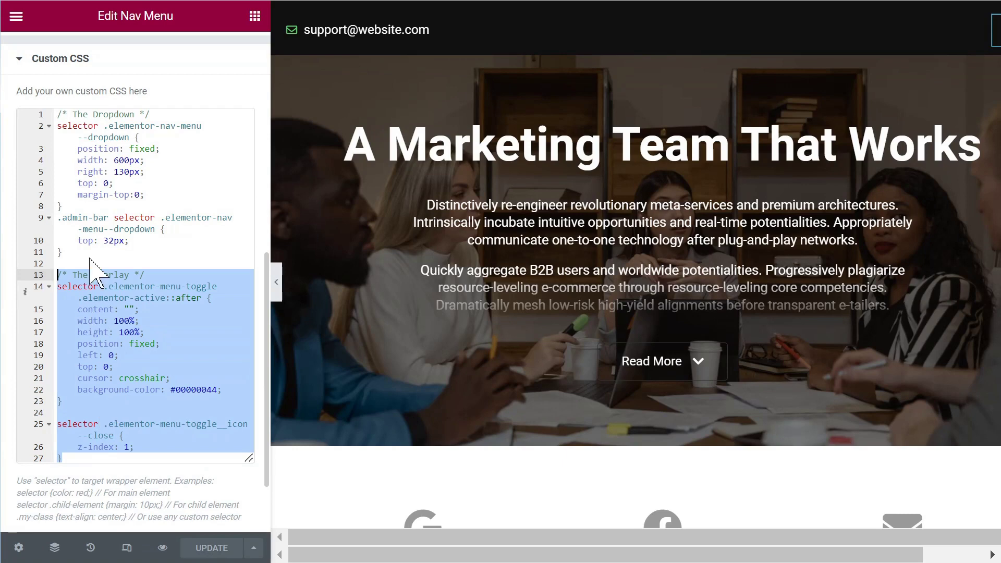
drag(80, 255, 30, 112)
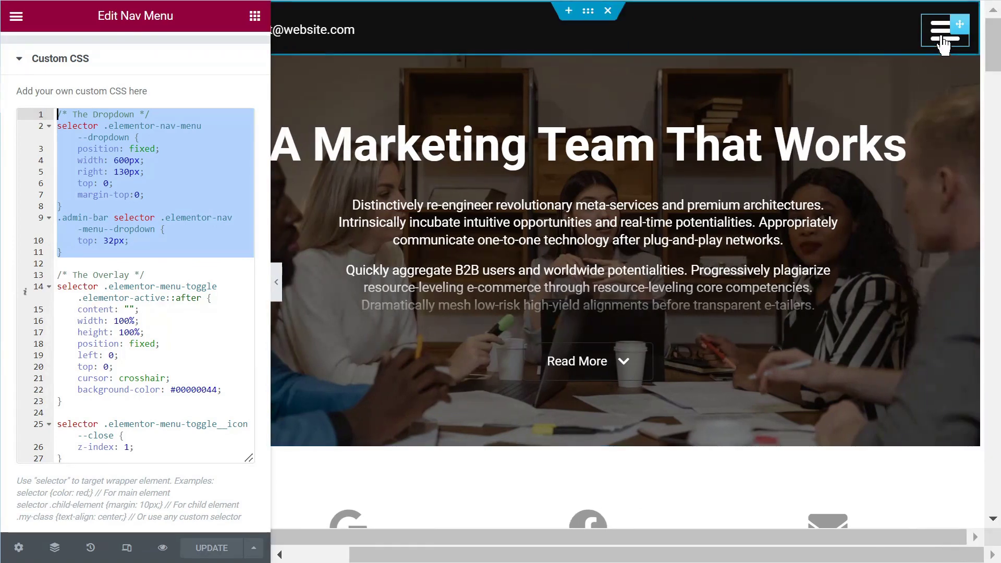
click(944, 33)
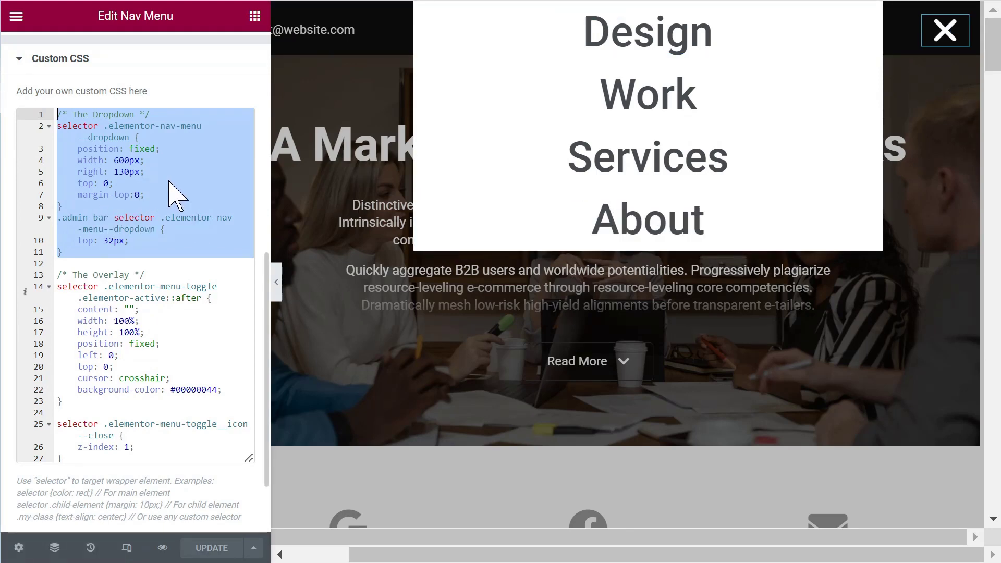
click(165, 163)
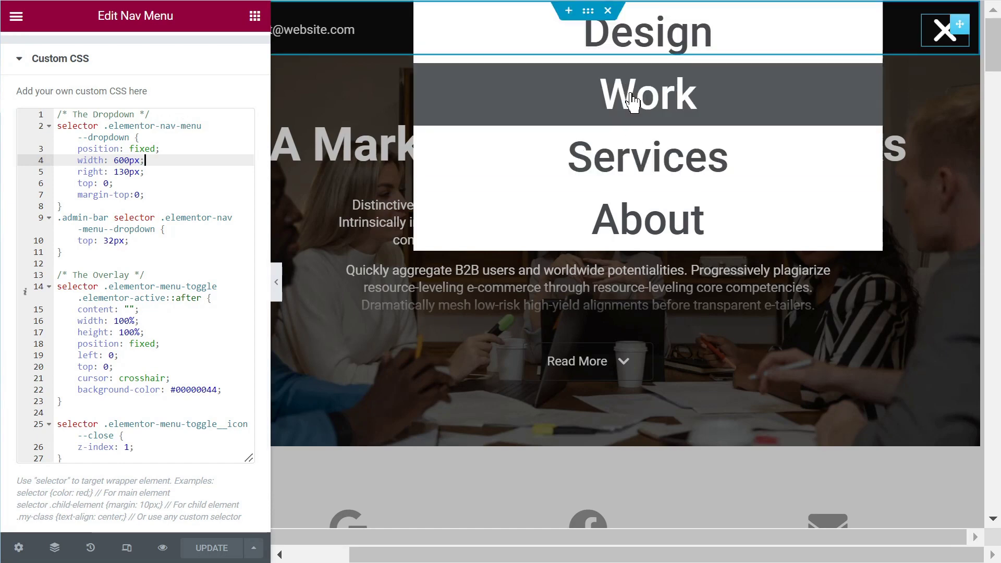
click(175, 114)
key(Return)
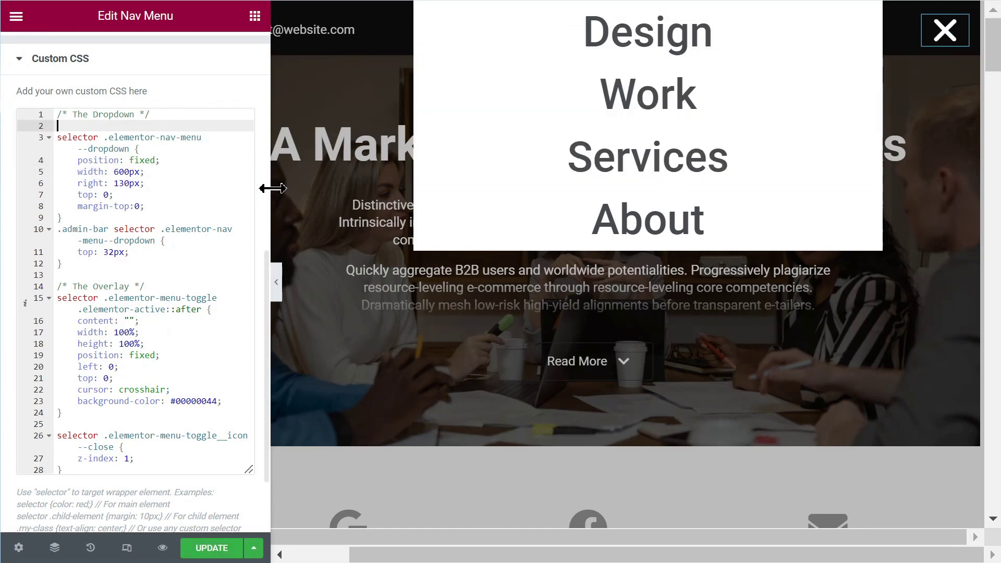
text(@media )
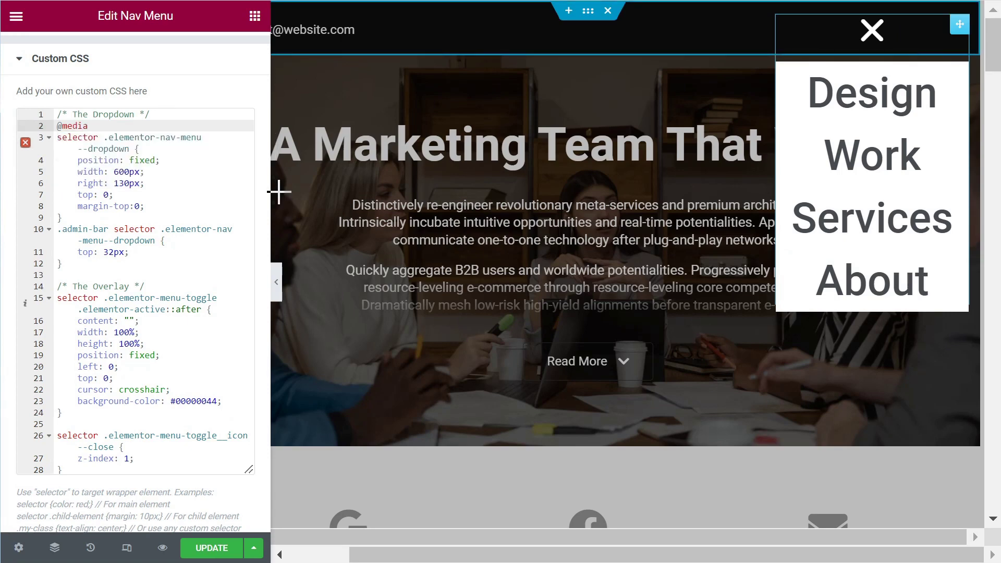
text((min-width)
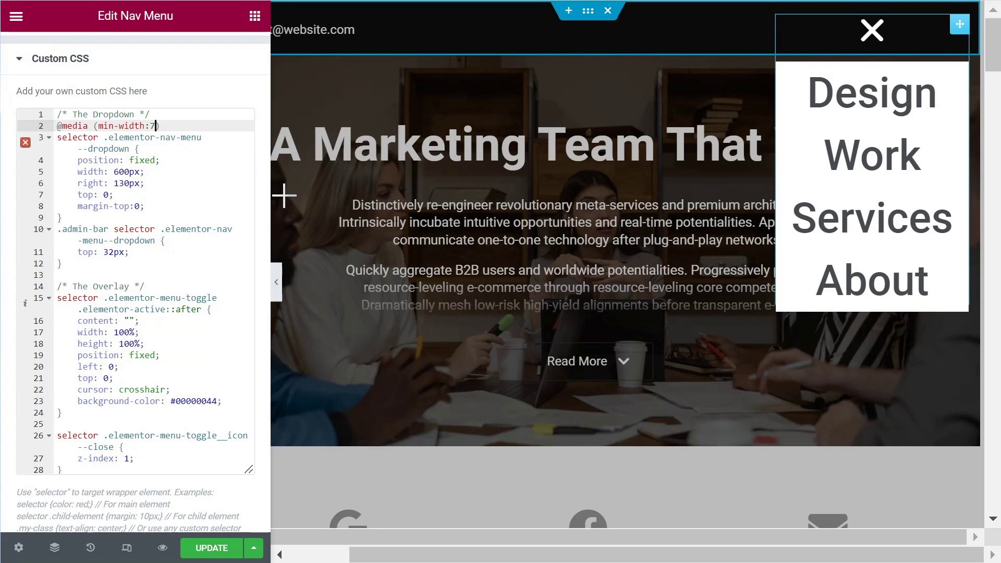
text(:768)
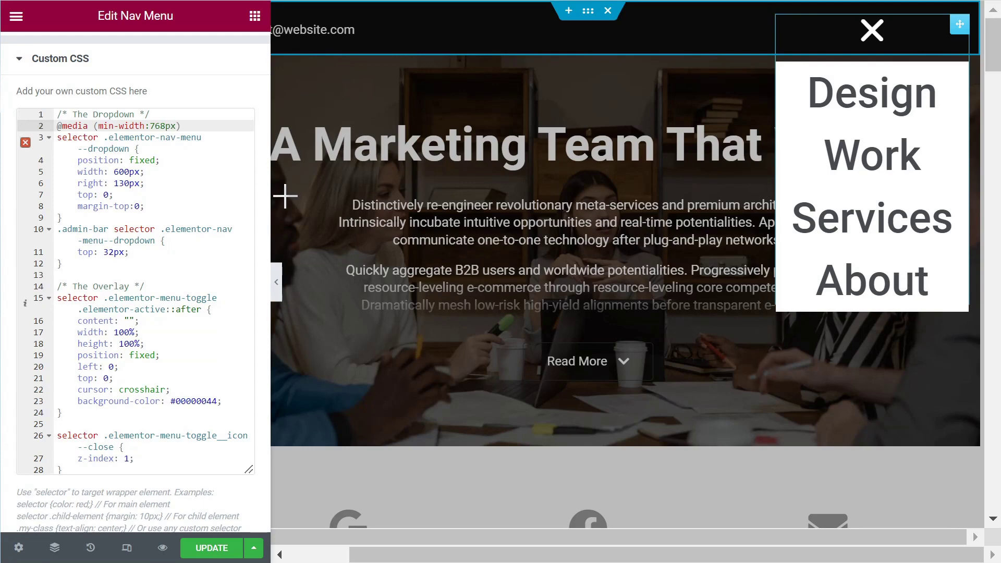
text(px)
key(End)
text({)
click(120, 270)
text(})
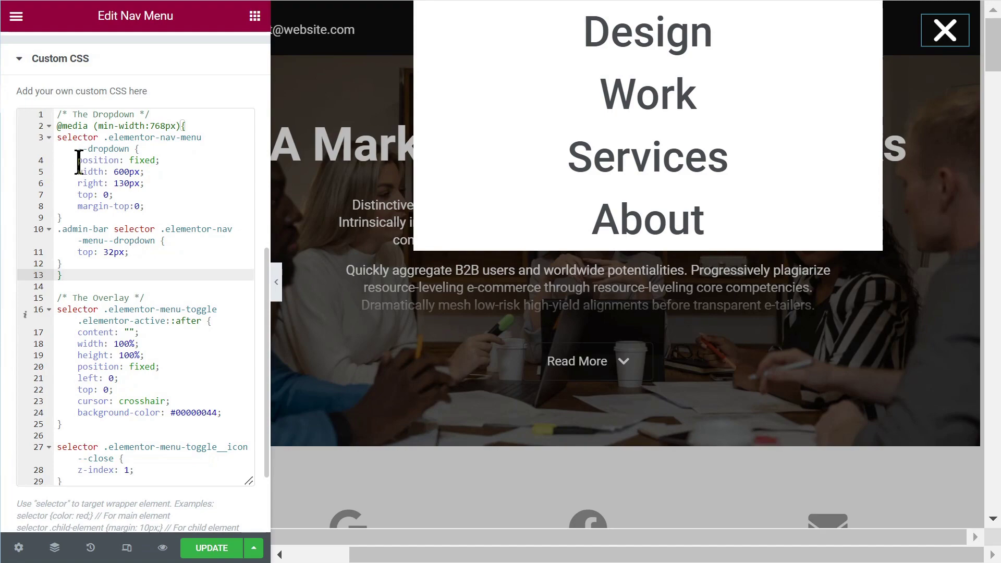
- Change the dropdown width from 600px to 400px, then to 100vw
scroll(496, 274, down, 7)
scroll(496, 280, up, 5)
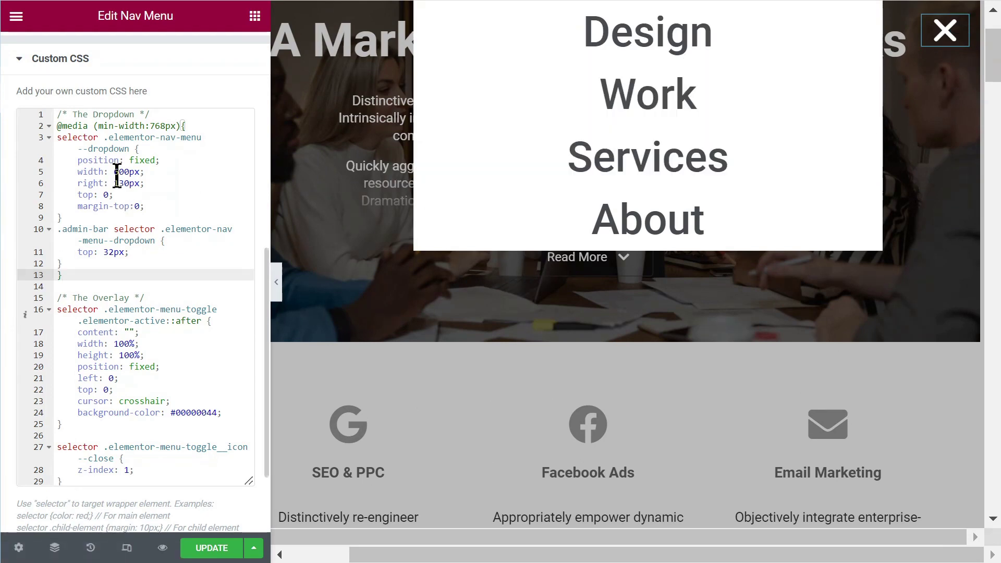
drag(119, 172, 114, 171)
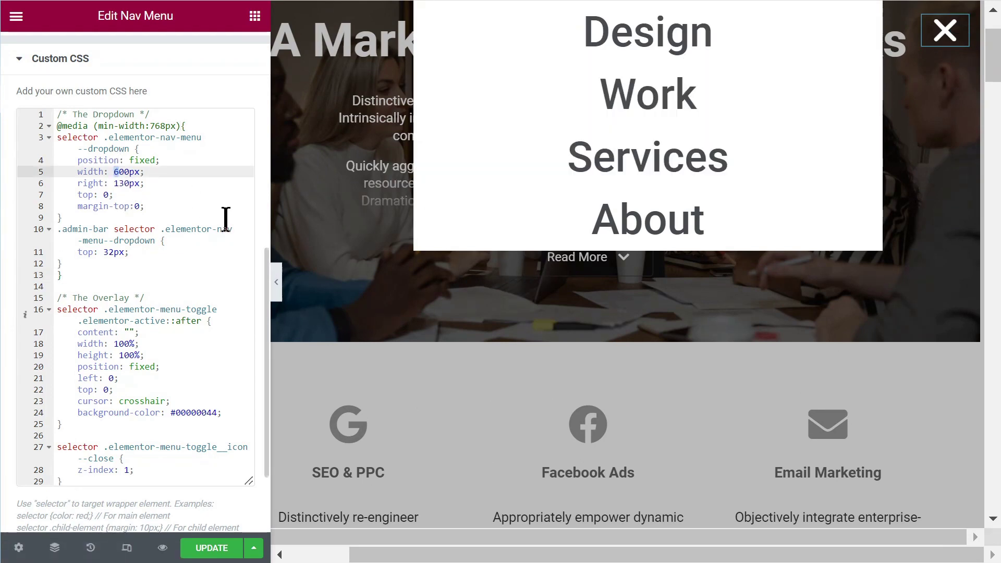
scroll(216, 214, up, 9)
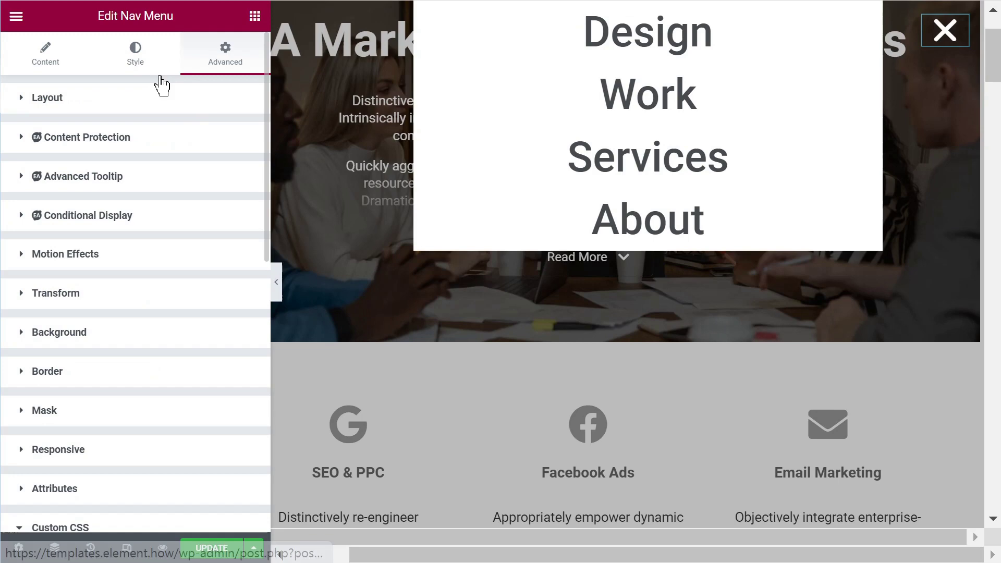
scroll(181, 270, down, 9)
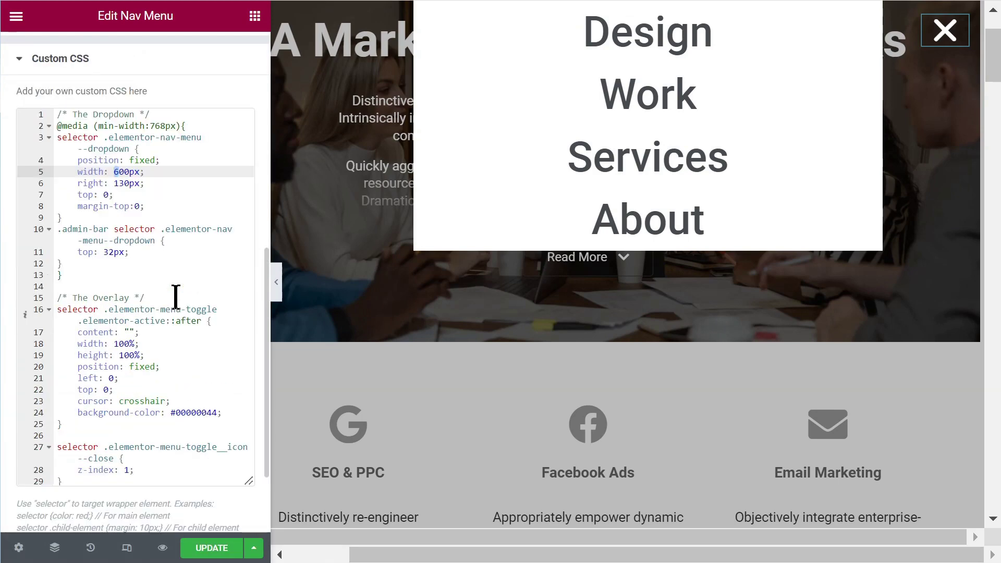
text(4)
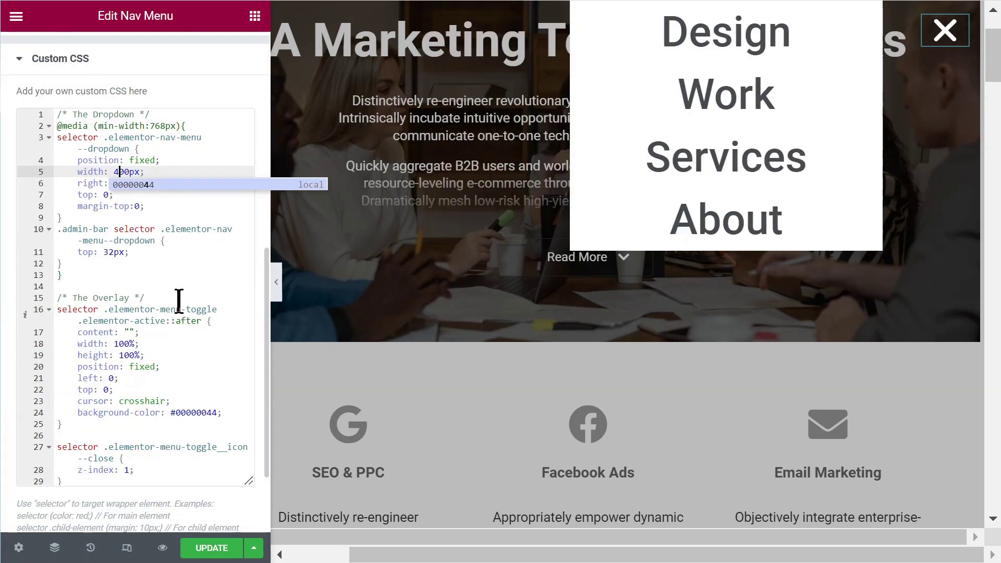
click(116, 173)
drag(112, 172, 137, 172)
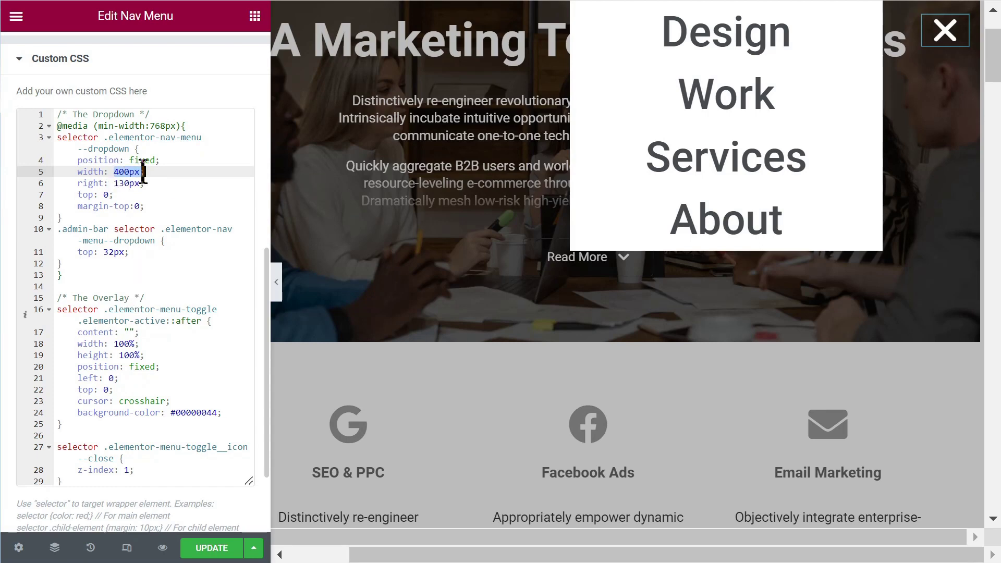
key(Right)
key(BackSpace)
key(BackSpace)
key(BackSpace)
text(100vw)
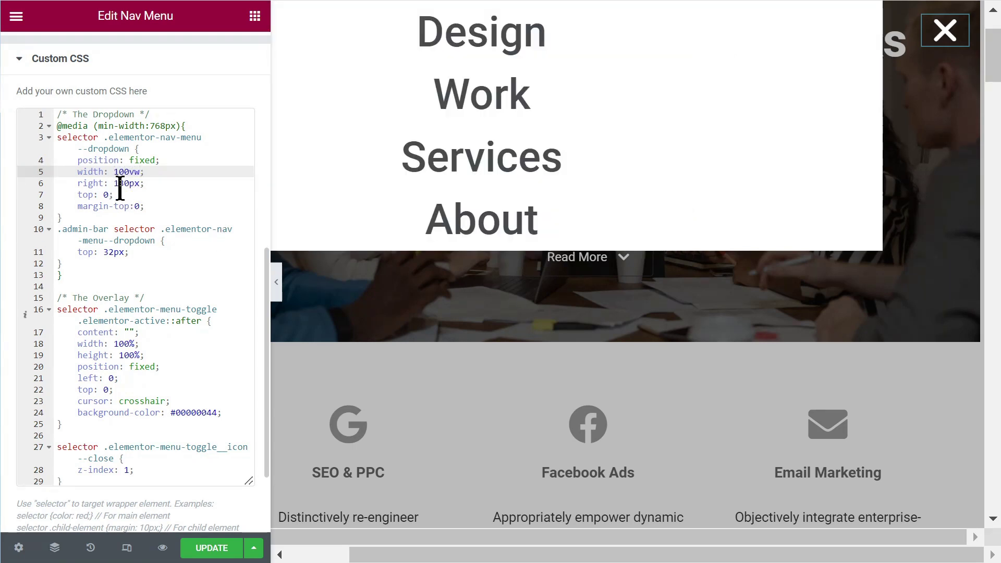
- Set the dropdown's right offset to 0px and reopen the menu to view the full-width panel
double_click(94, 184)
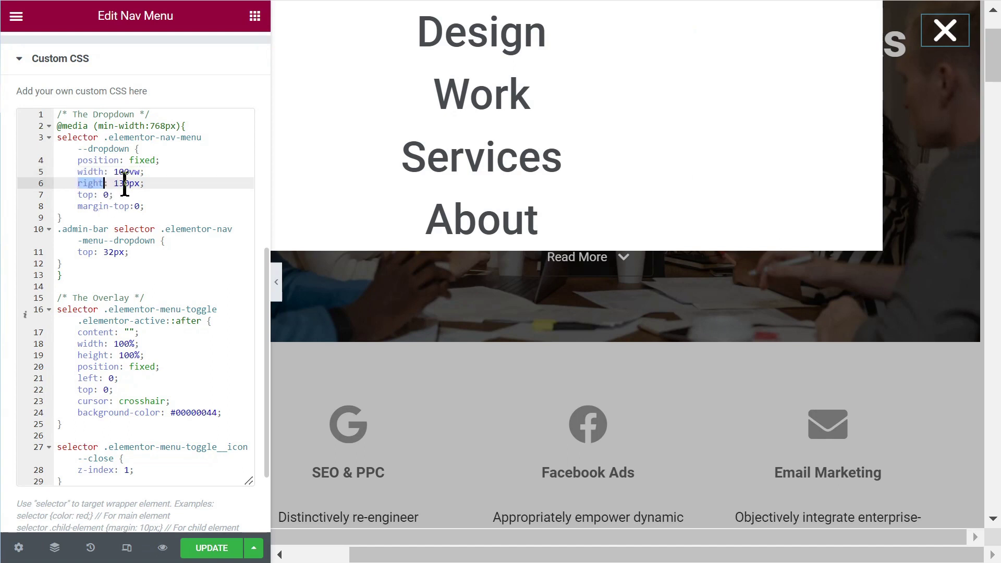
double_click(115, 183)
click(124, 183)
text(0px)
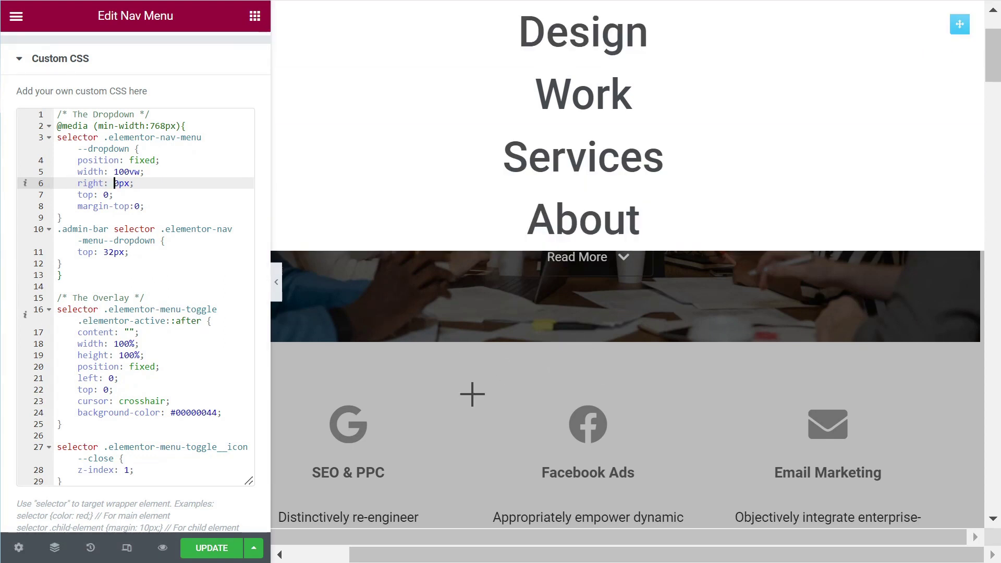
click(485, 353)
click(936, 42)
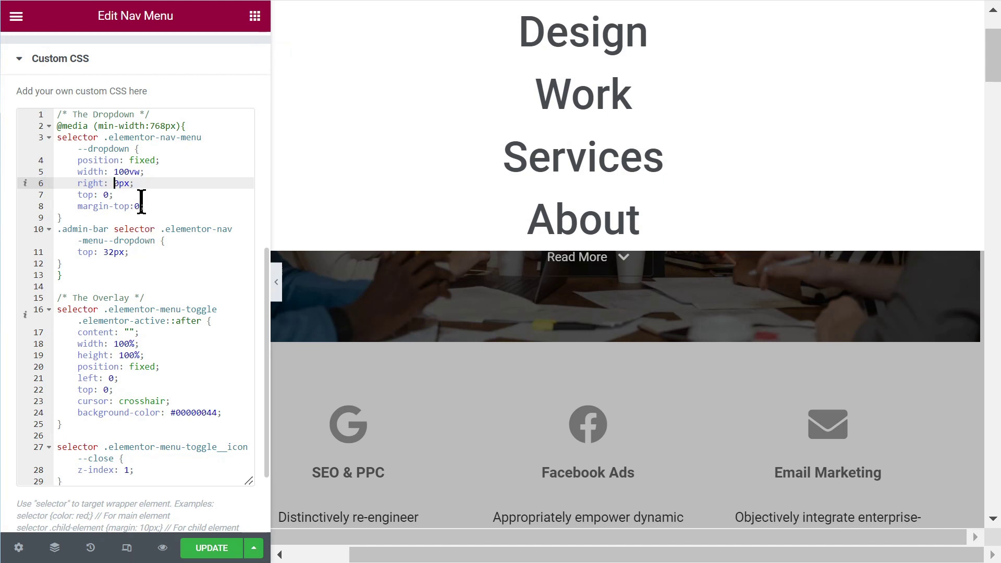
- Try bottom instead of top, test the toggle, then undo back to width 600px, right 130px, top 0
double_click(82, 196)
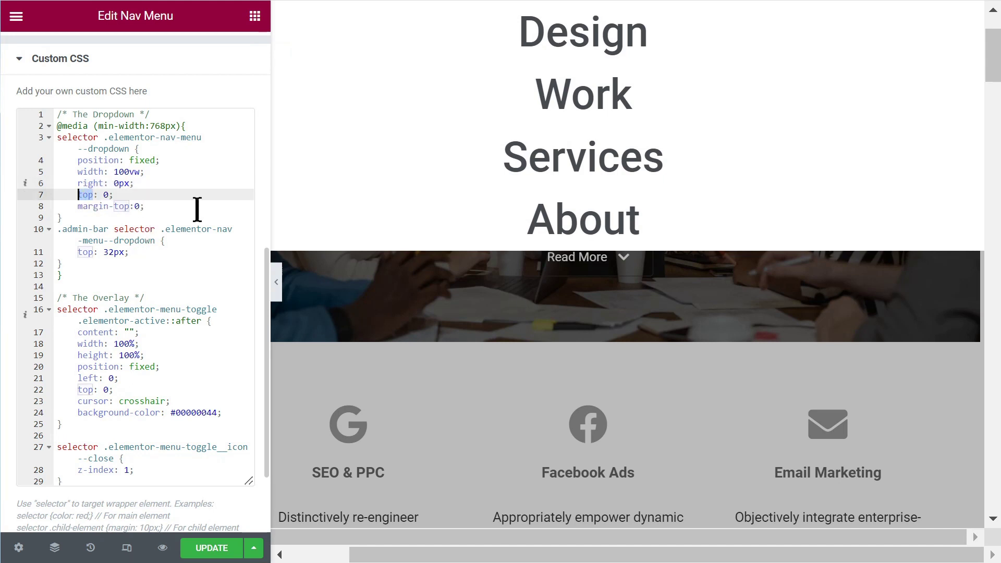
text(bottom)
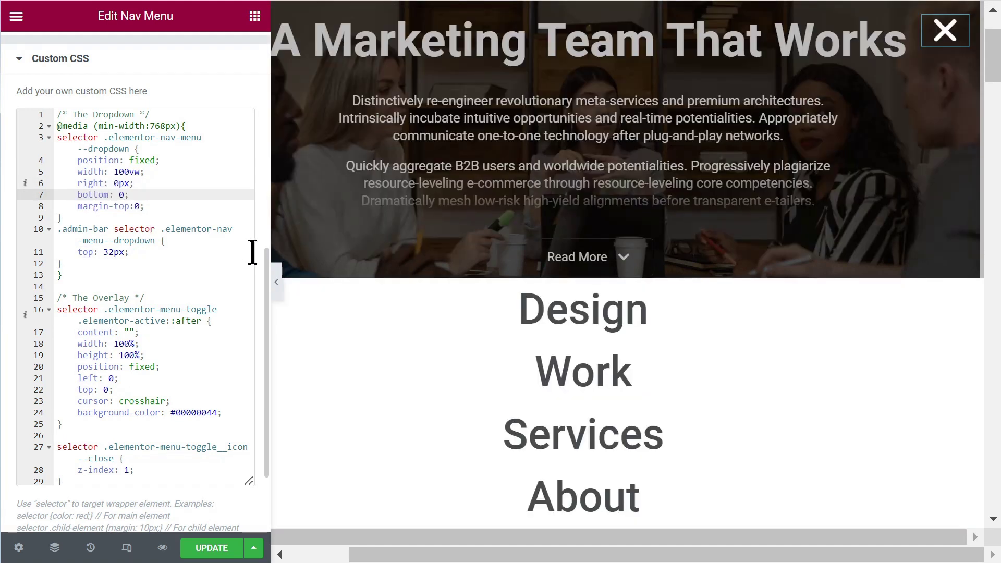
click(936, 42)
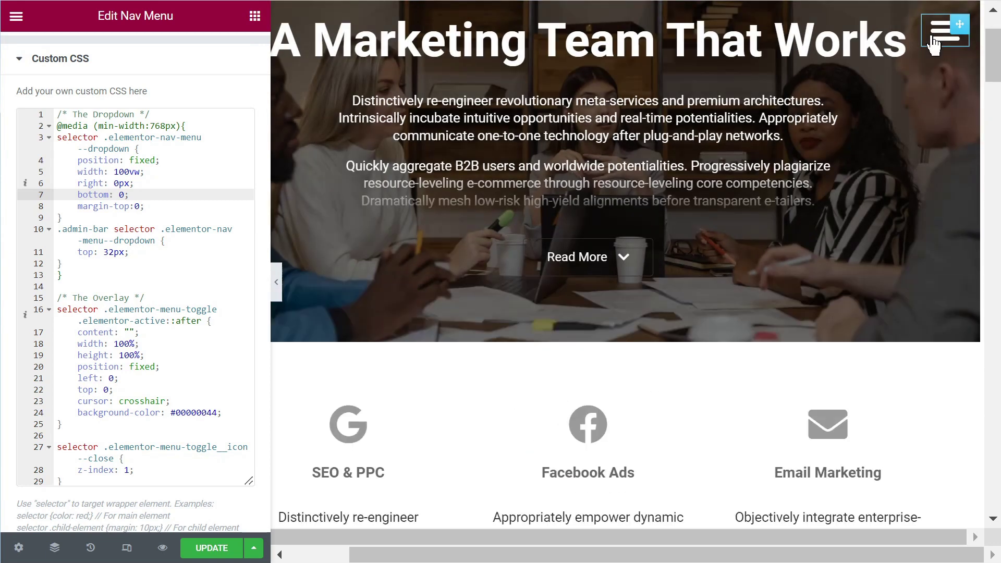
click(936, 41)
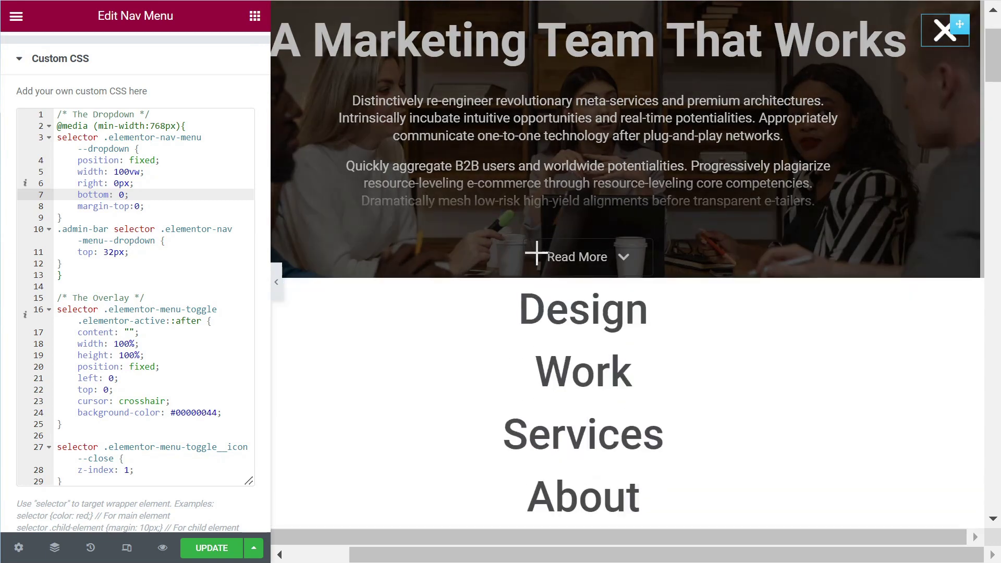
key(ctrl+z)
key(ctrl+z)
key(ctrl+z)
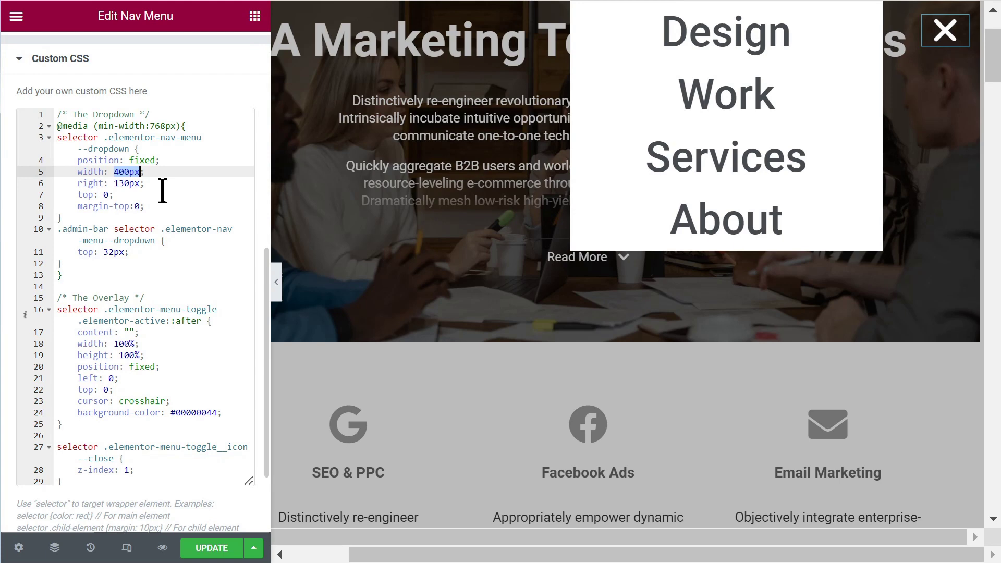
key(ctrl+z)
key(ctrl+z)
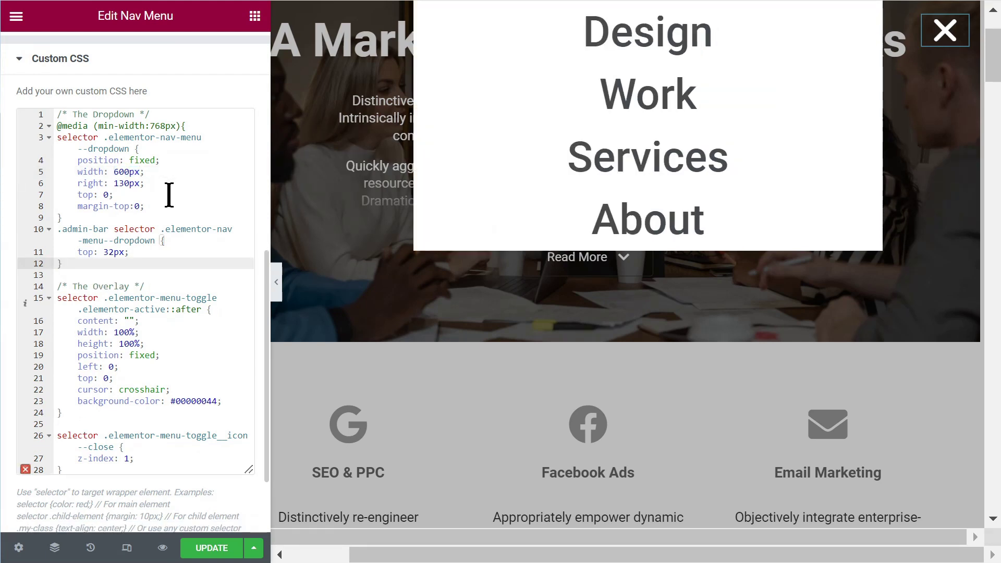
click(155, 195)
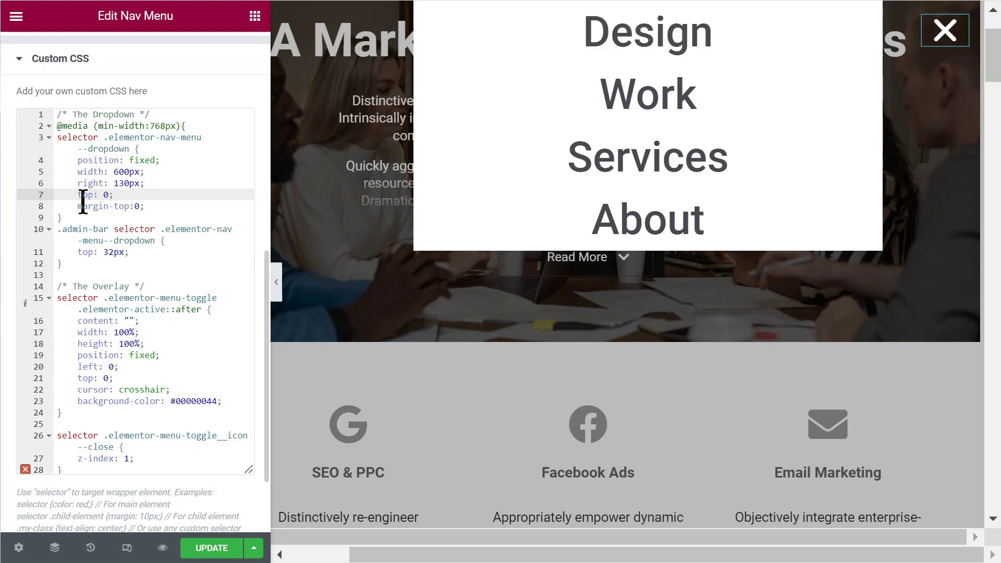
drag(134, 206, 160, 204)
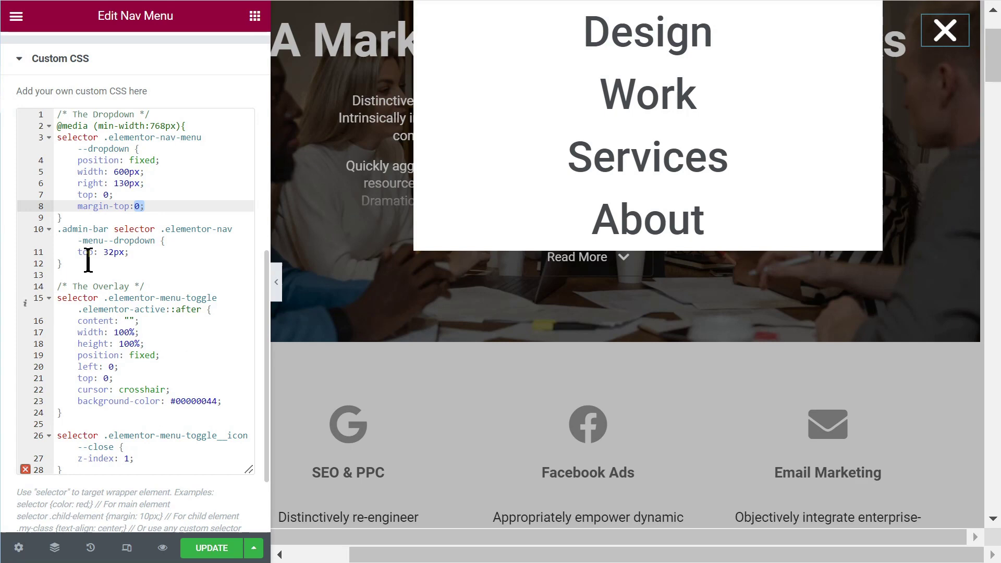
drag(79, 252, 136, 254)
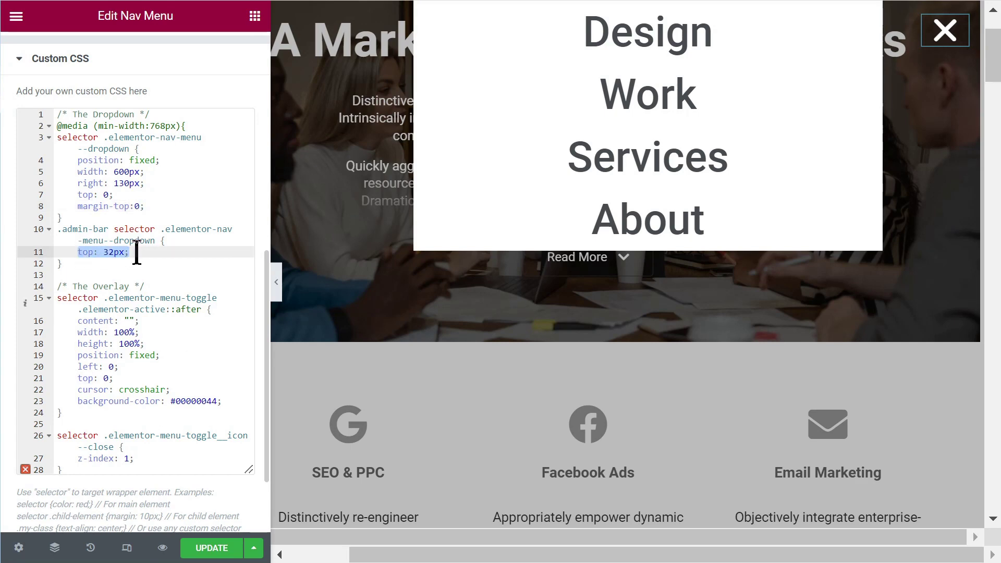
click(16, 16)
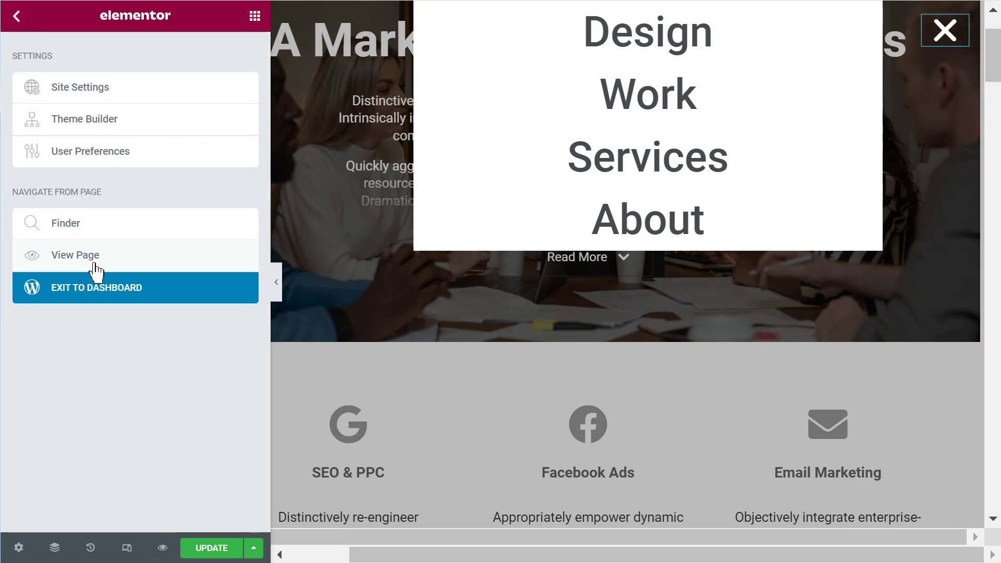
click(75, 255)
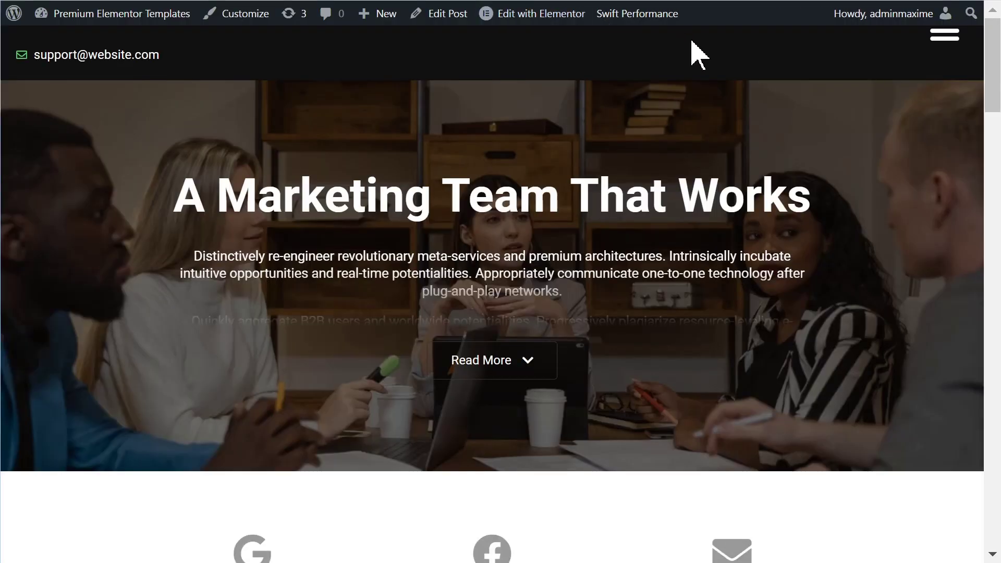
click(944, 39)
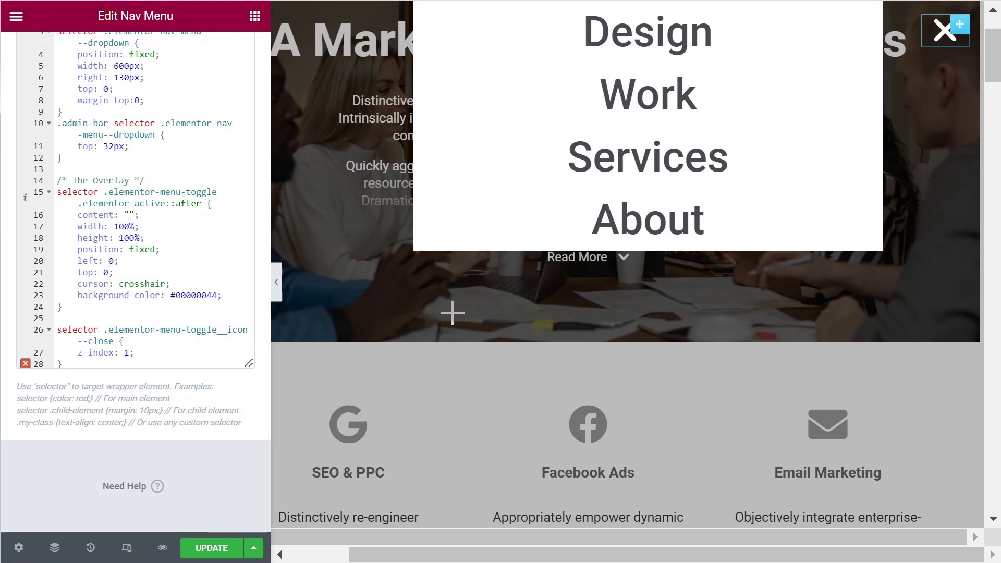
- Delete the crosshair cursor rule, then restore it with undo
triple_click(95, 285)
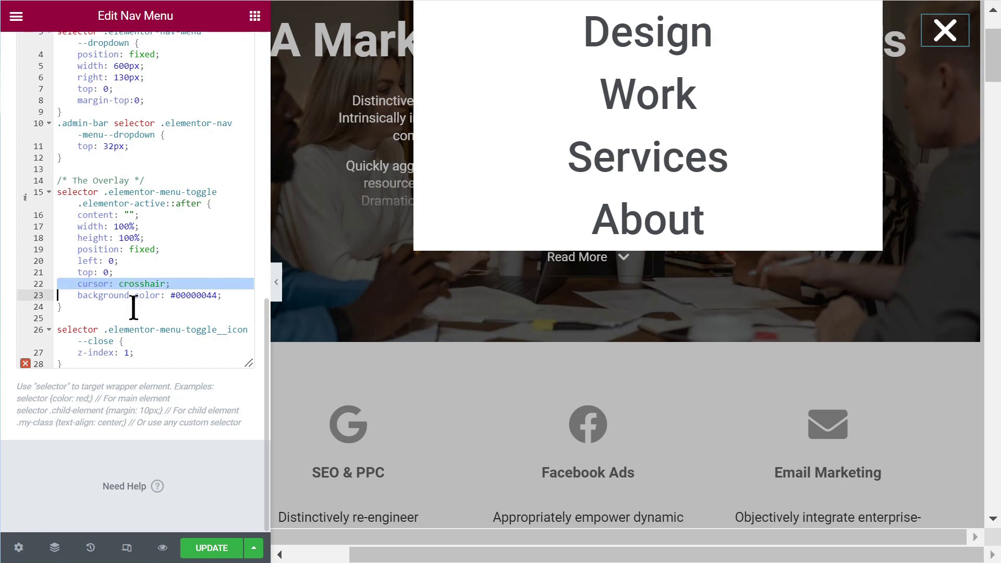
key(BackSpace)
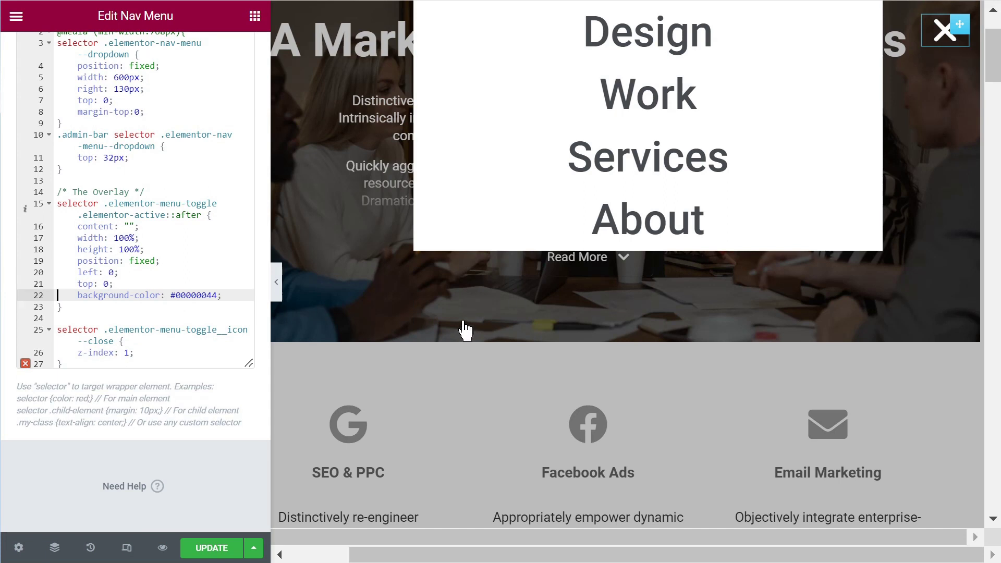
key(ctrl+z)
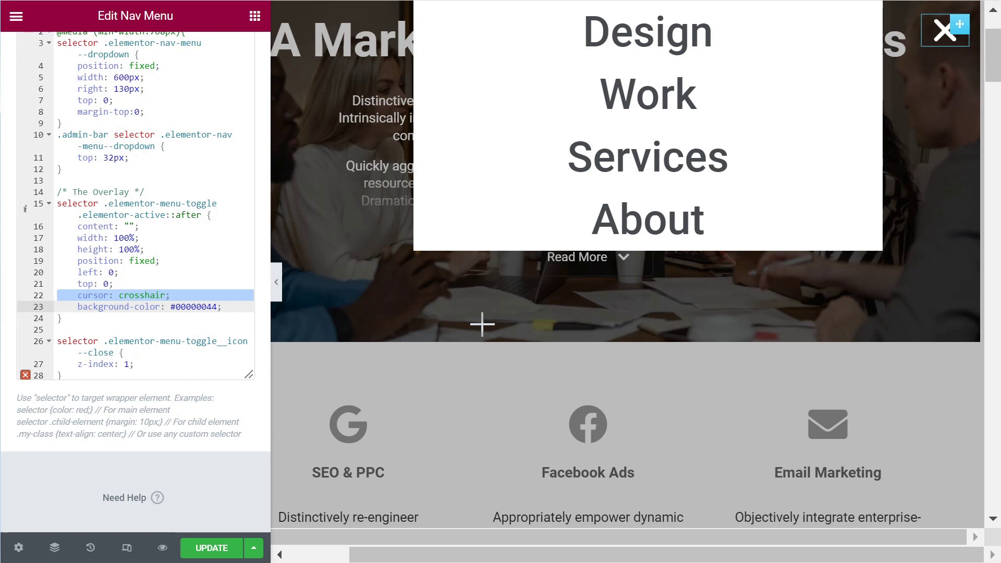
- Adjust the overlay background-color opacity digits until it reads #00000054
click(142, 321)
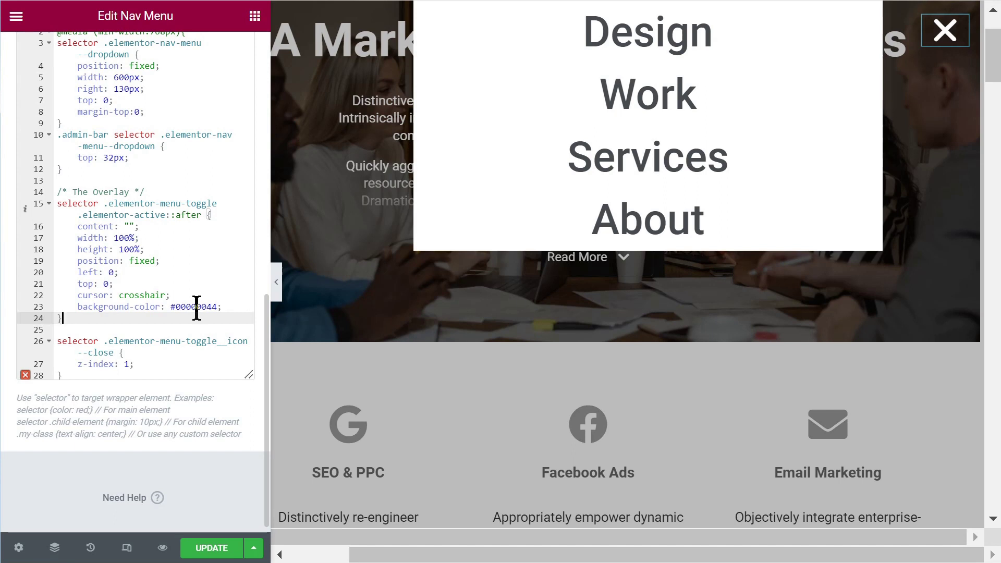
drag(205, 307, 184, 306)
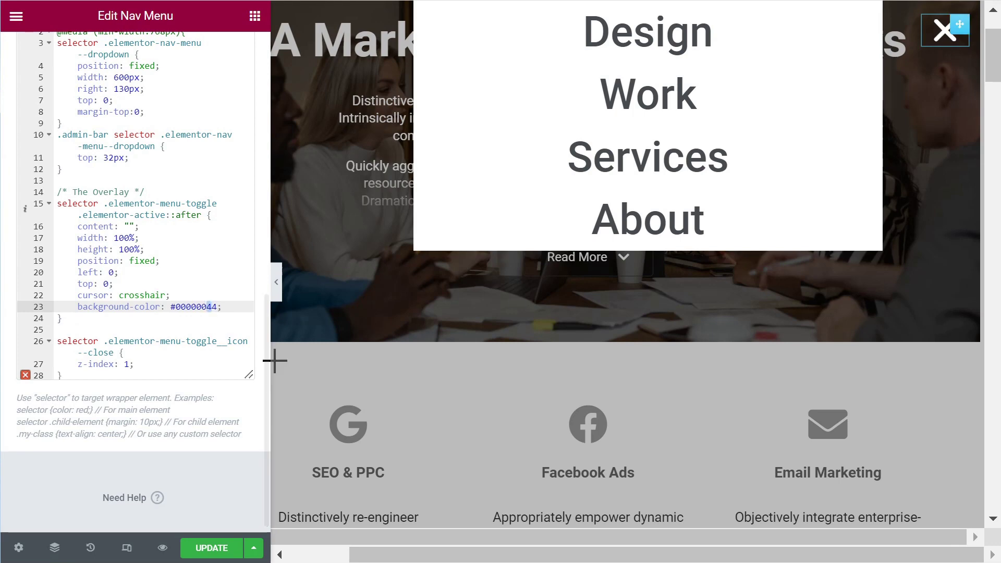
text(7)
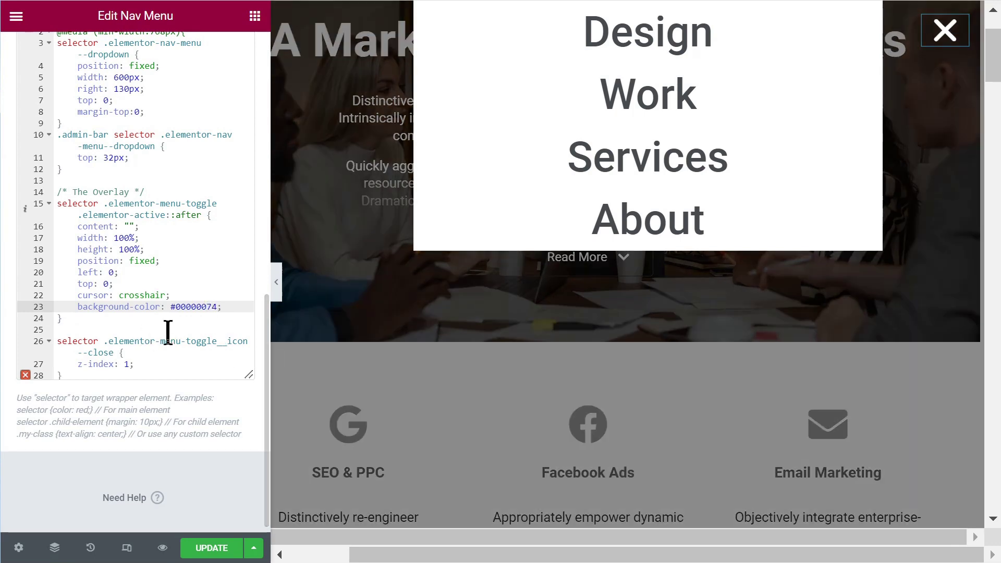
key(BackSpace)
text(1)
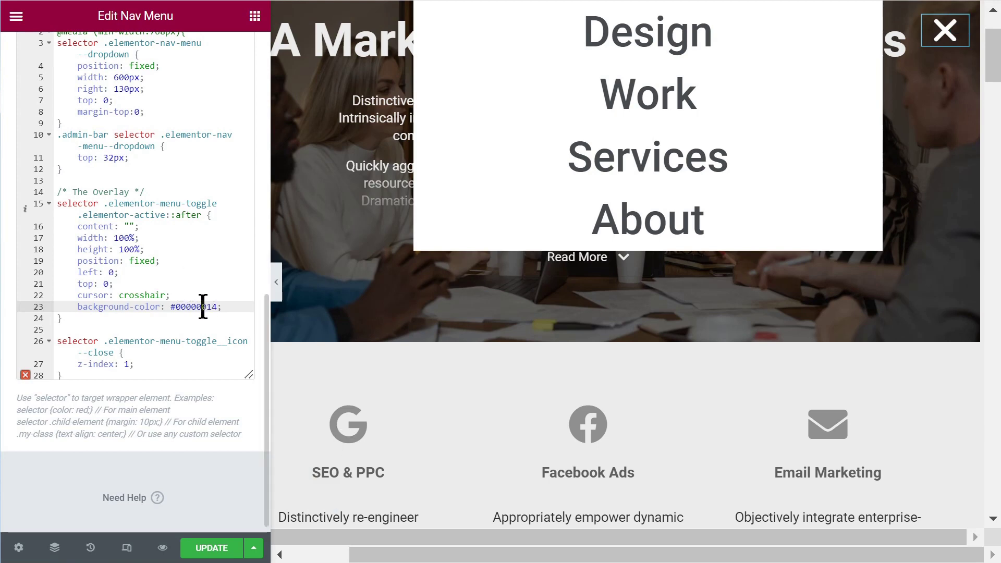
drag(207, 306, 180, 307)
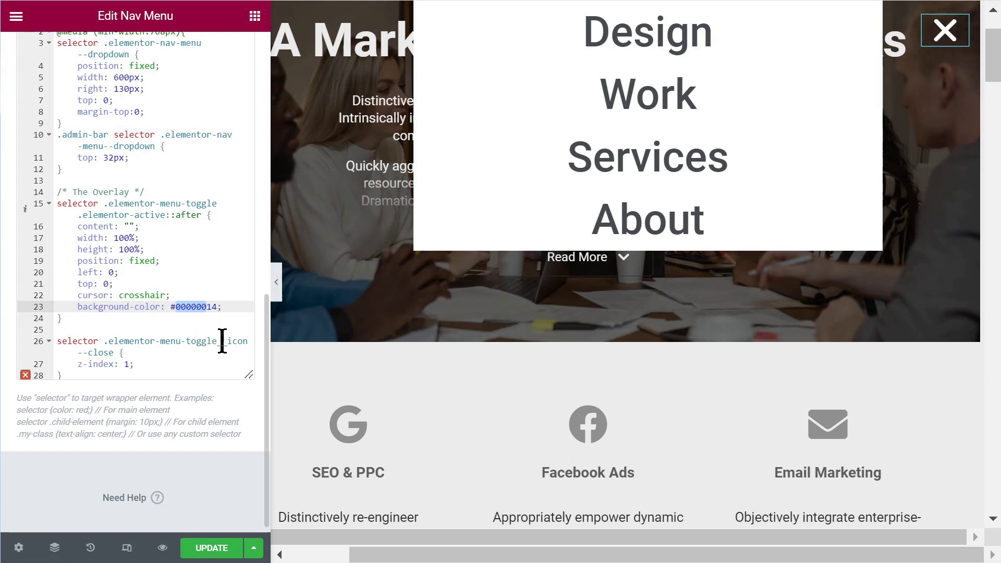
click(213, 306)
key(BackSpace)
text(5)
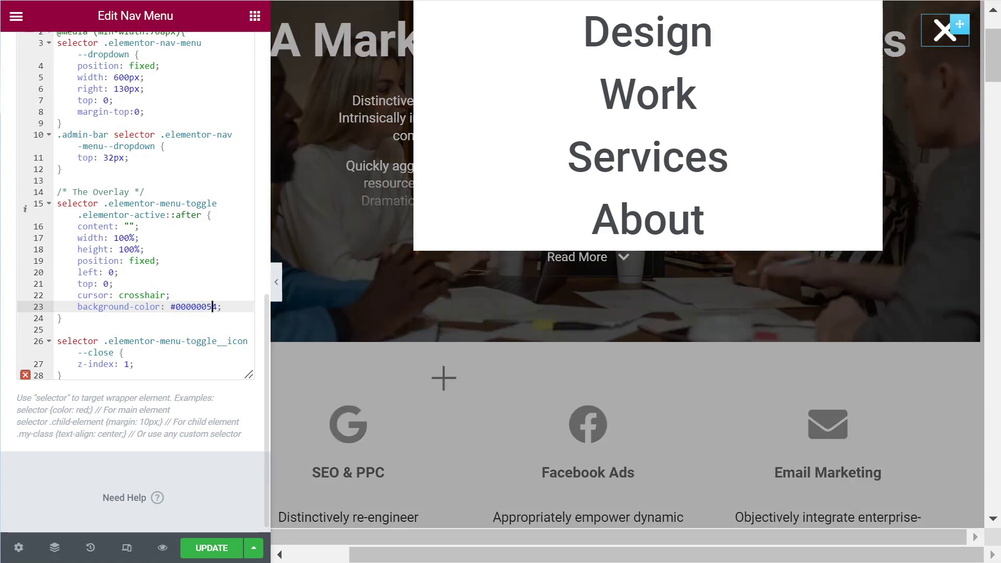
- Restore the missing closing brace of the media-query block
scroll(592, 360, up, 2)
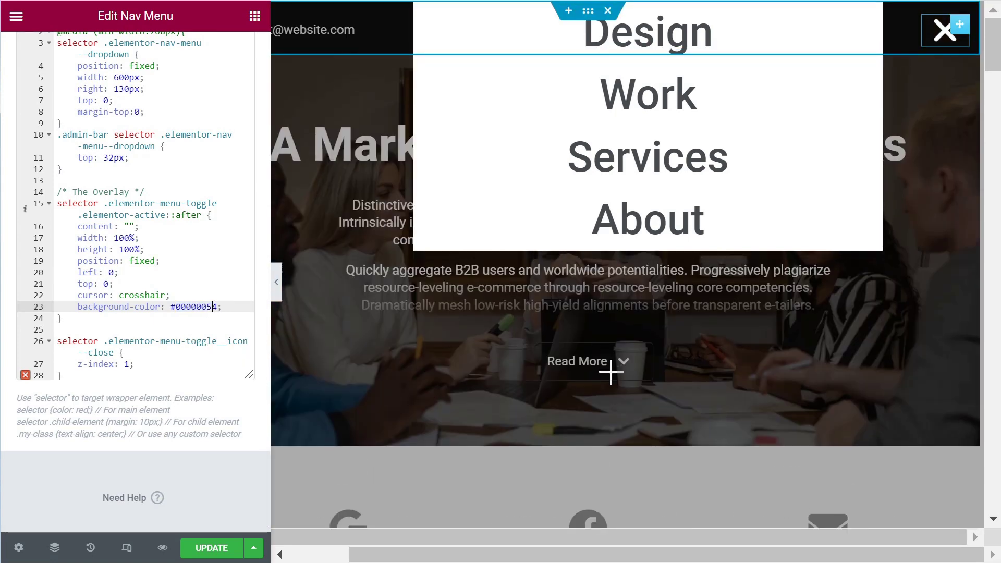
key(ctrl+z)
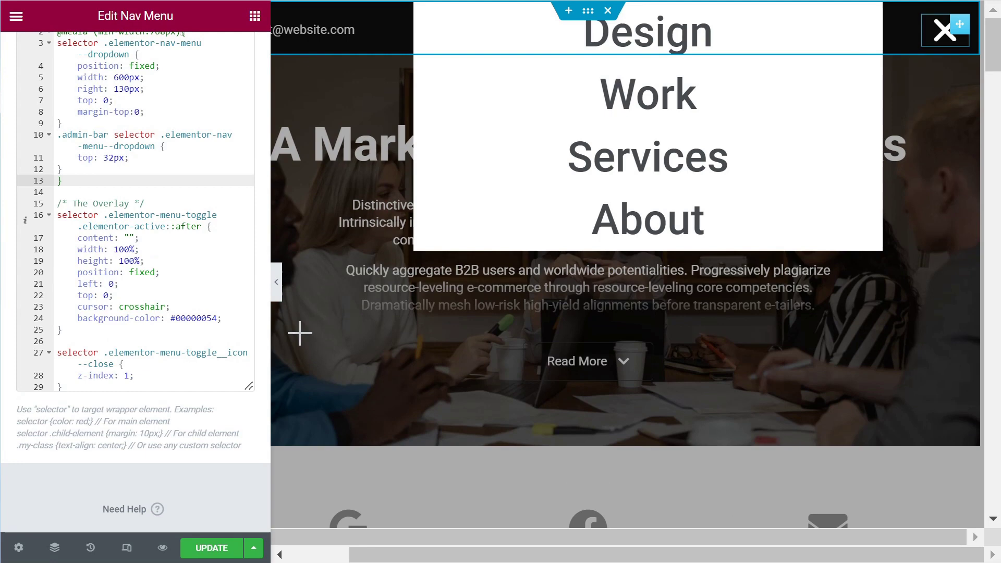
scroll(157, 188, up, 3)
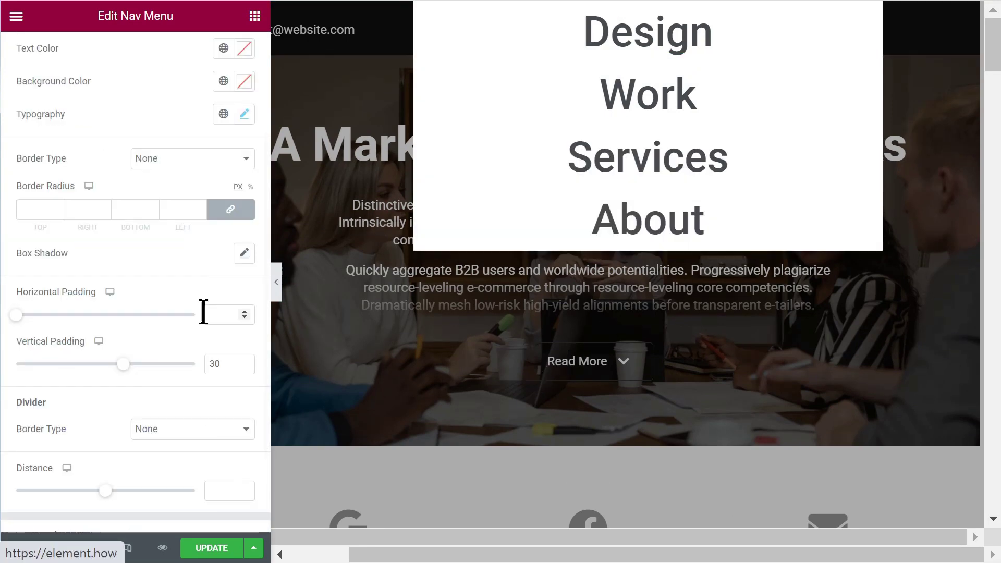
- Open the Dropdown typography settings, check the font size of 54, and close them
scroll(133, 342, up, 3)
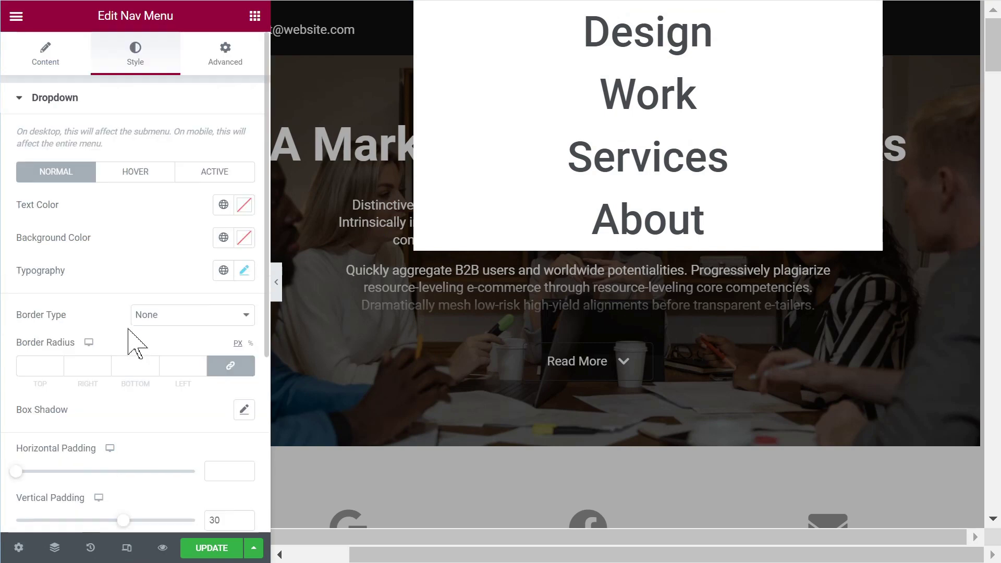
scroll(157, 252, down, 5)
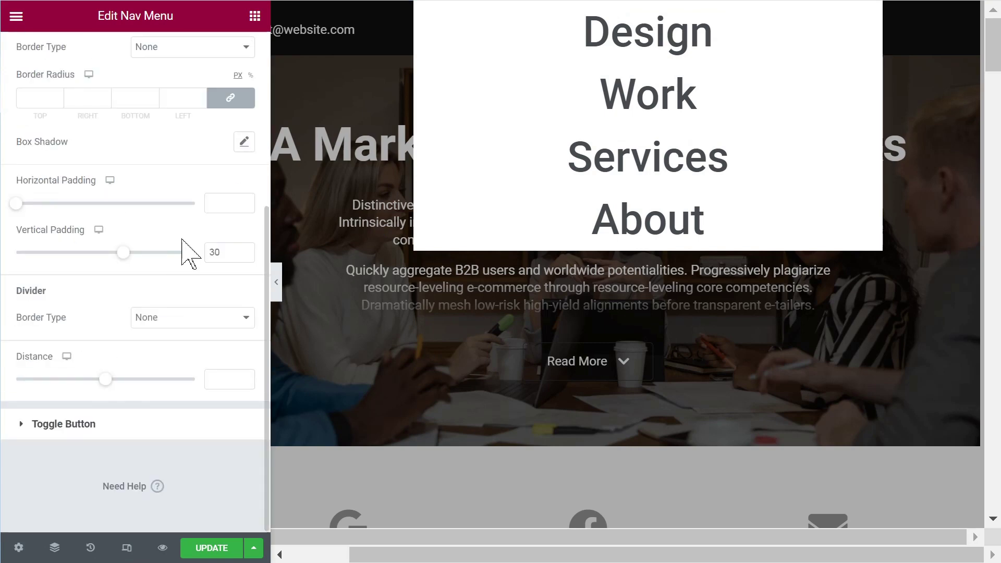
scroll(113, 417, up, 3)
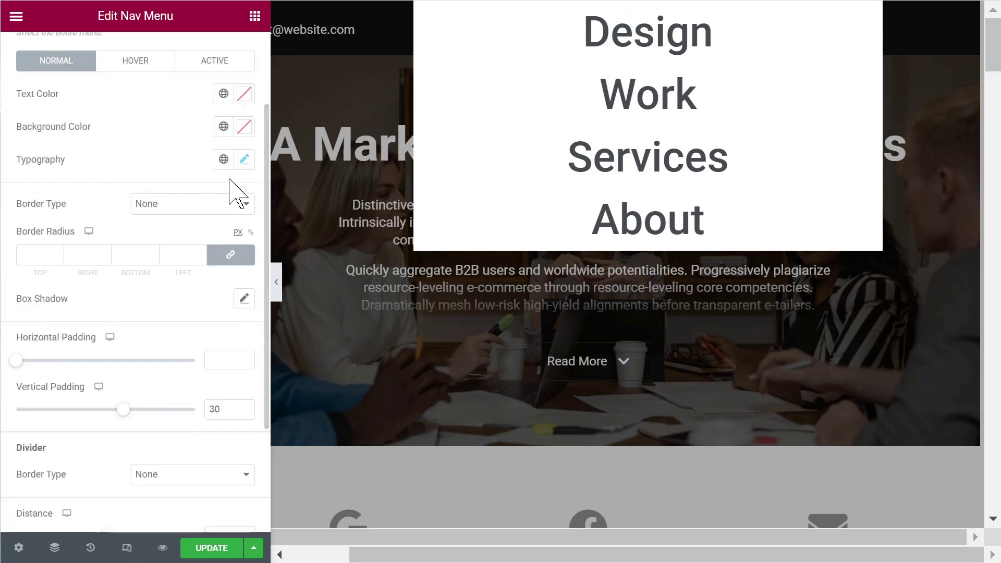
click(245, 159)
double_click(222, 294)
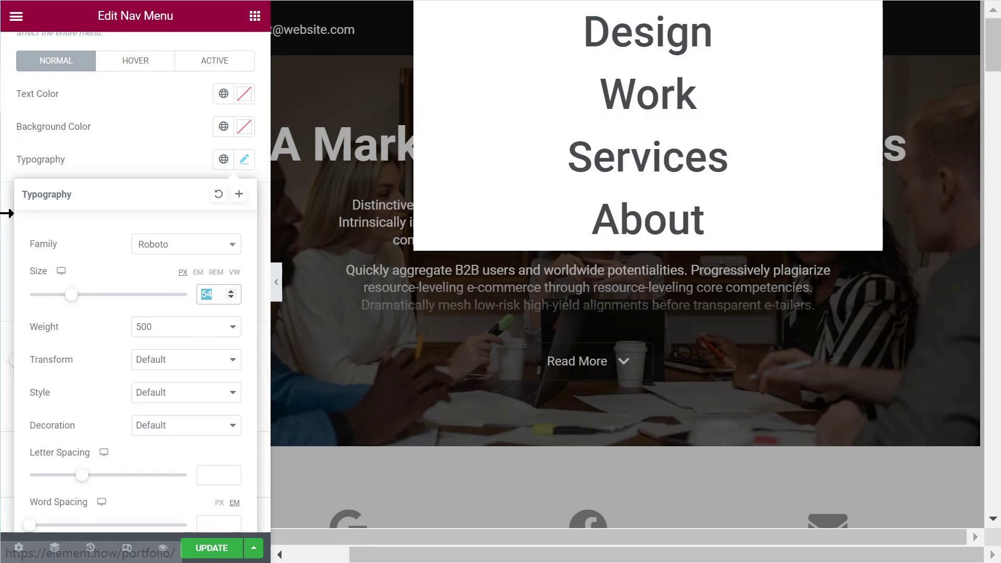
click(70, 117)
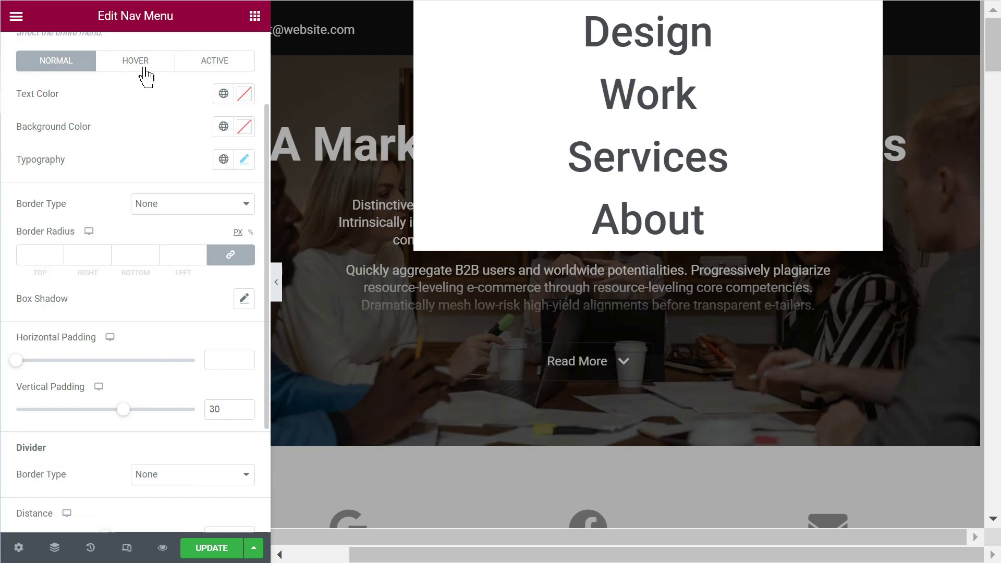
scroll(175, 201, up, 2)
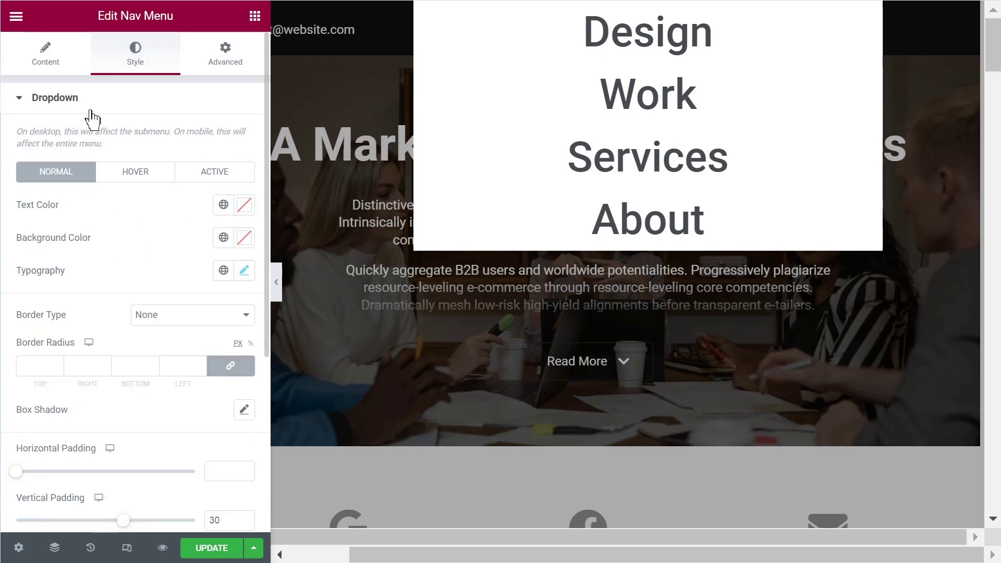
scroll(104, 175, down, 3)
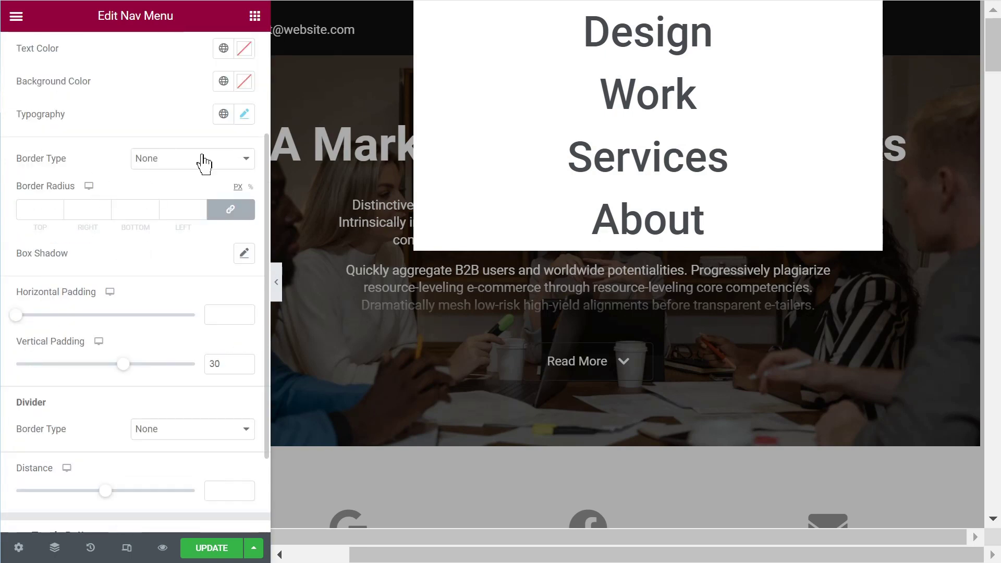
scroll(109, 397, down, 2)
scroll(135, 324, up, 5)
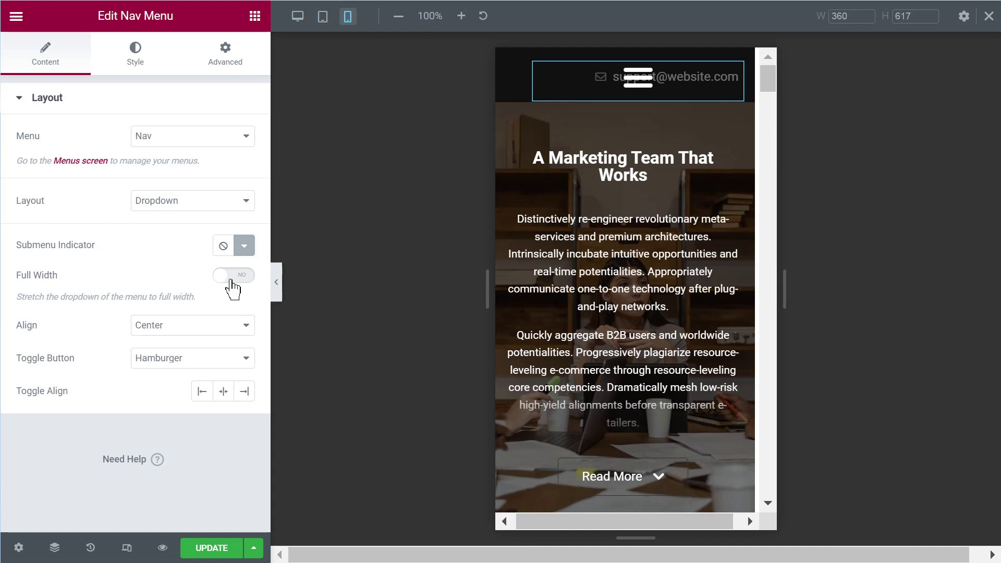
- With the mobile dropdown open, set the horizontal and vertical offsets to 0
click(640, 88)
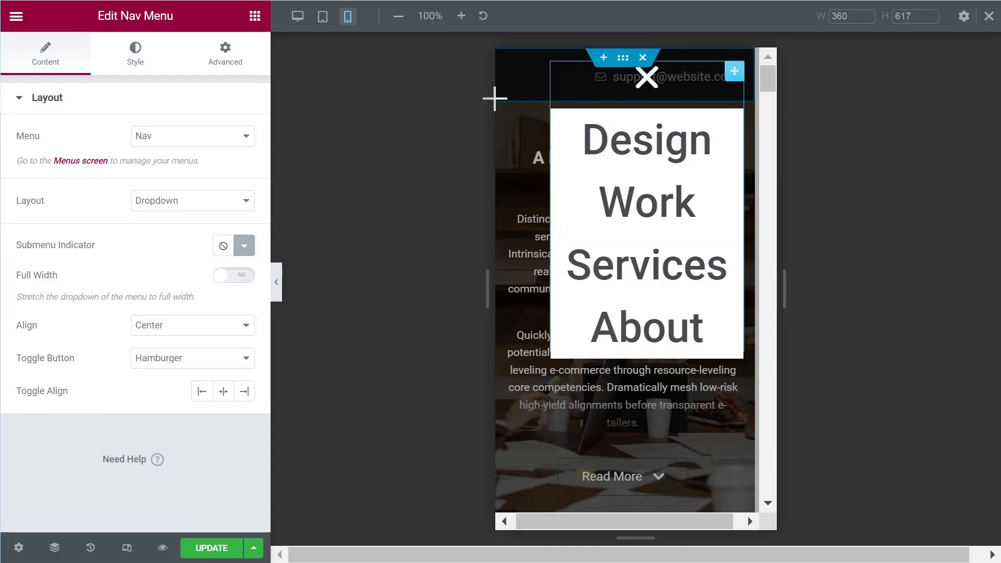
click(234, 56)
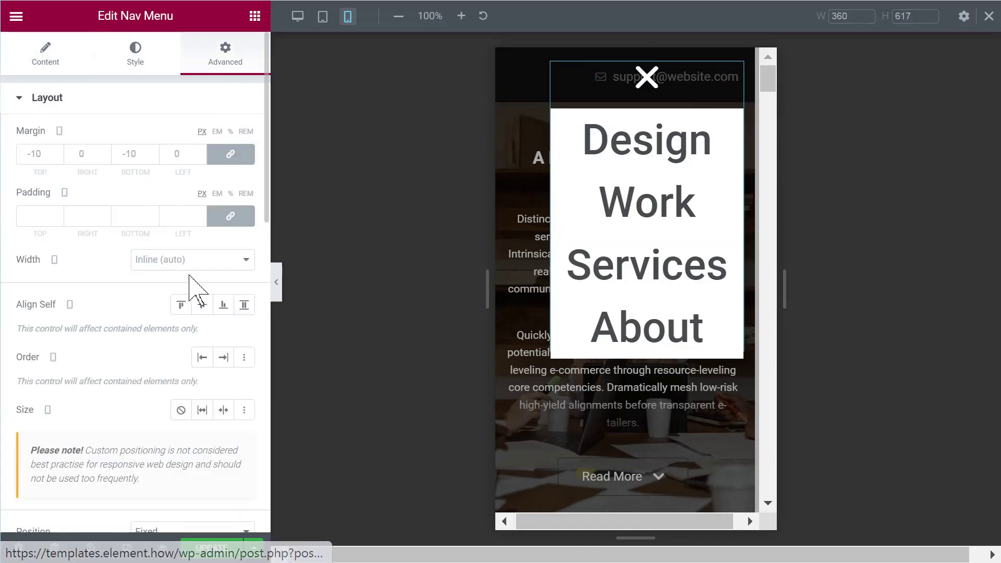
scroll(89, 334, down, 3)
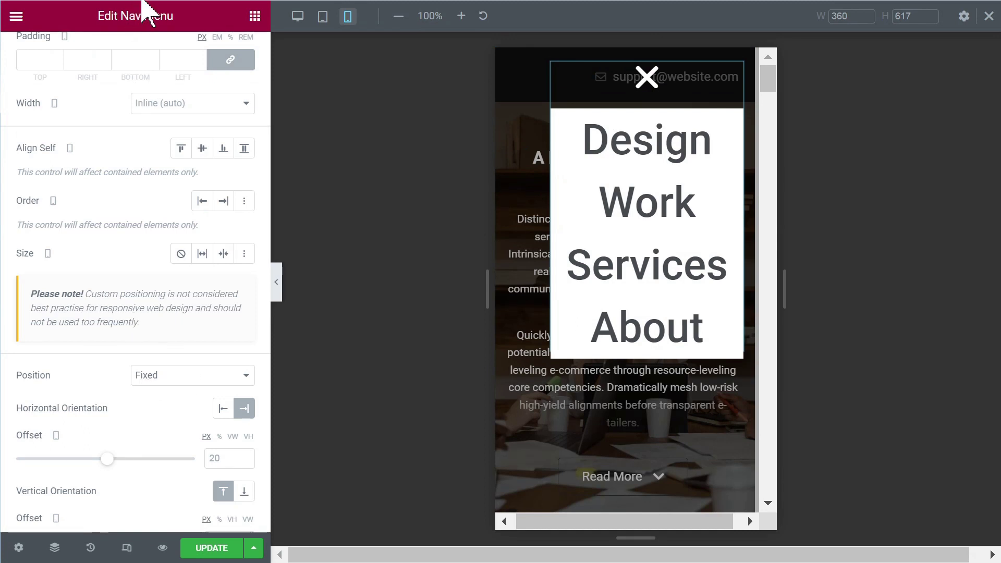
scroll(104, 337, down, 3)
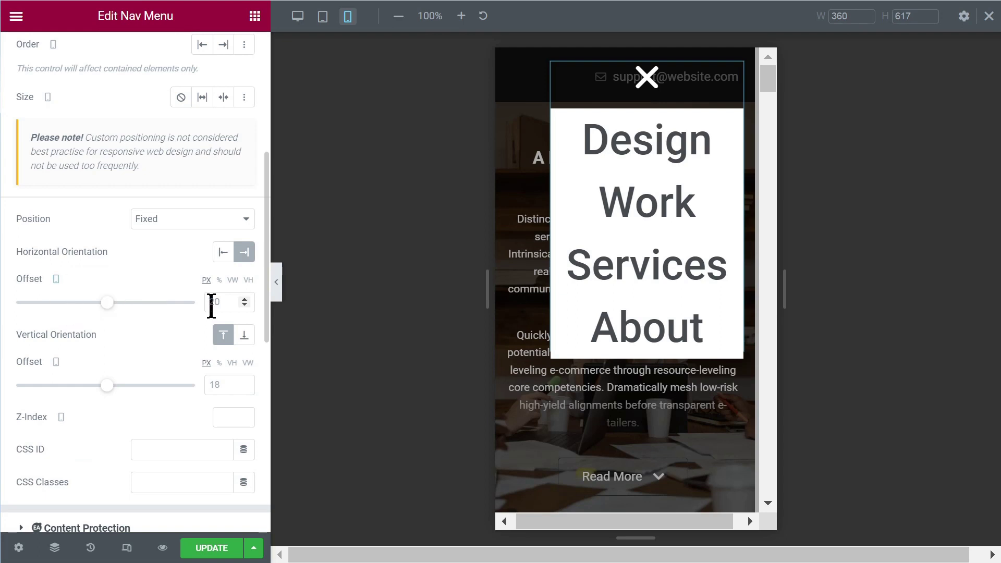
text(0)
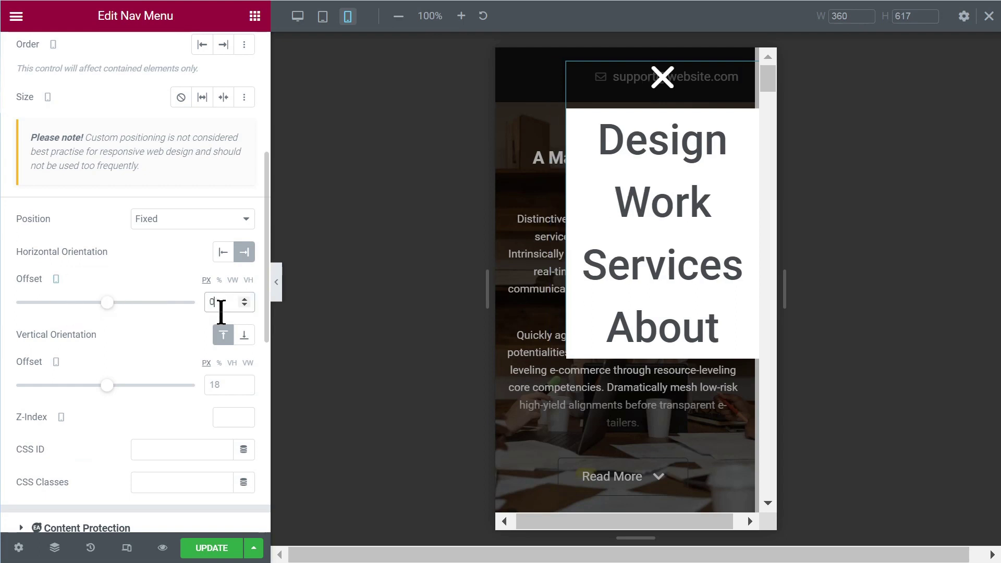
double_click(219, 385)
text(0)
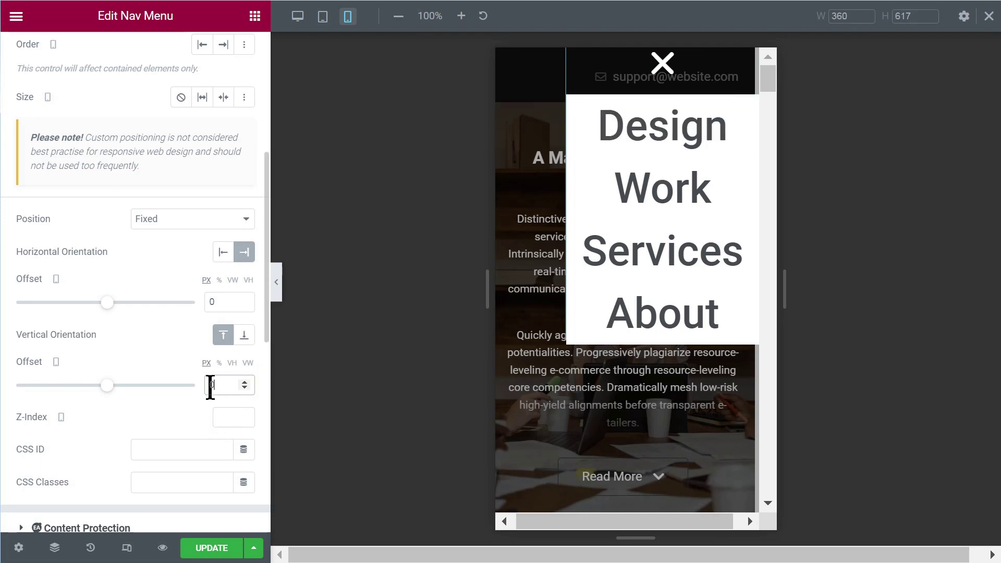
text(1)
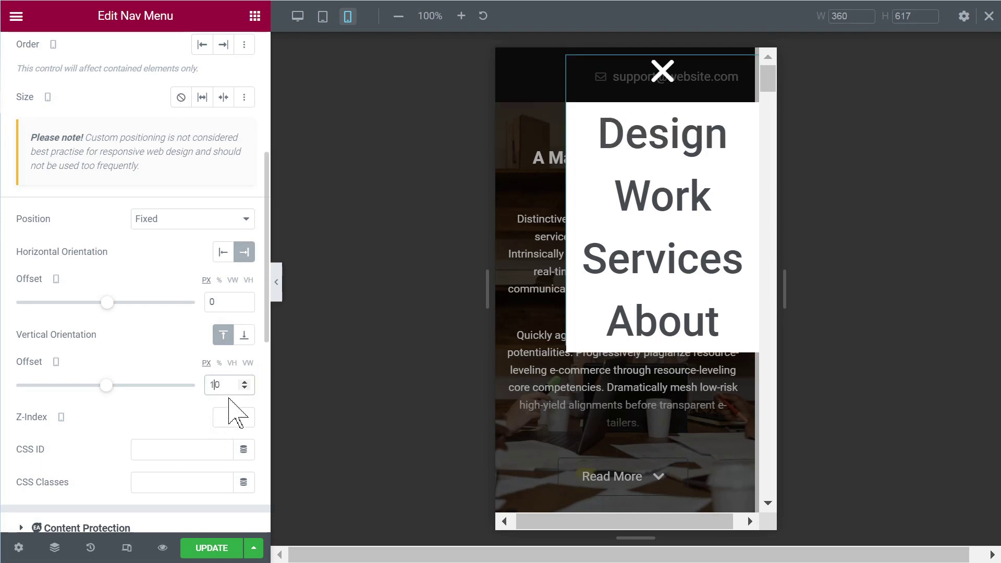
- Set the nav menu widget's Width to Full Width (100%)
scroll(172, 399, up, 3)
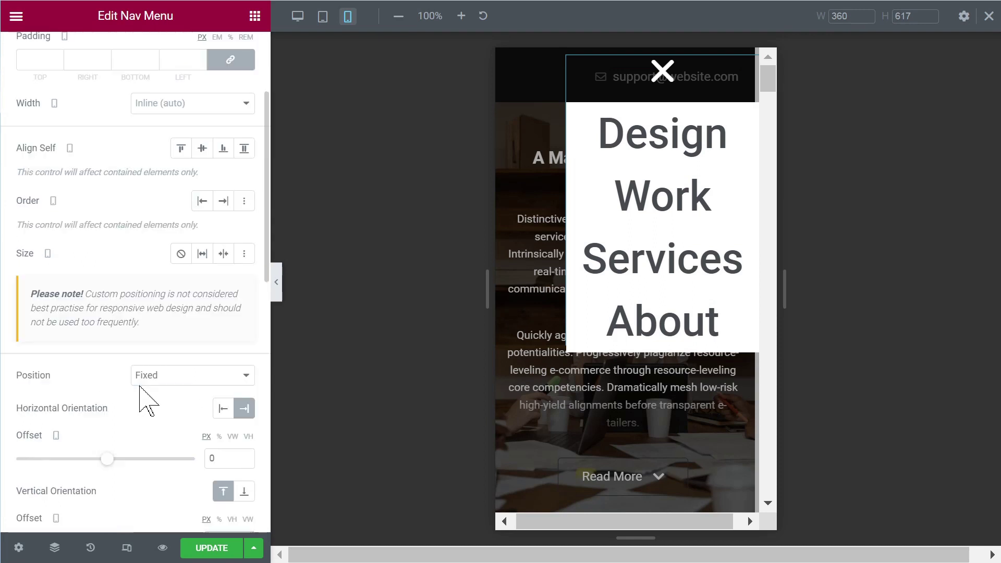
click(164, 106)
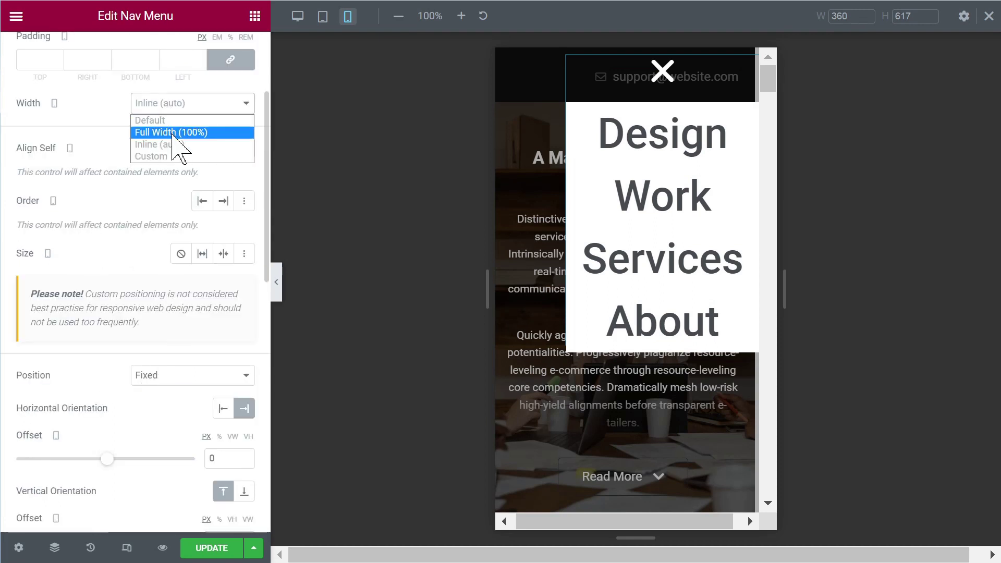
click(174, 134)
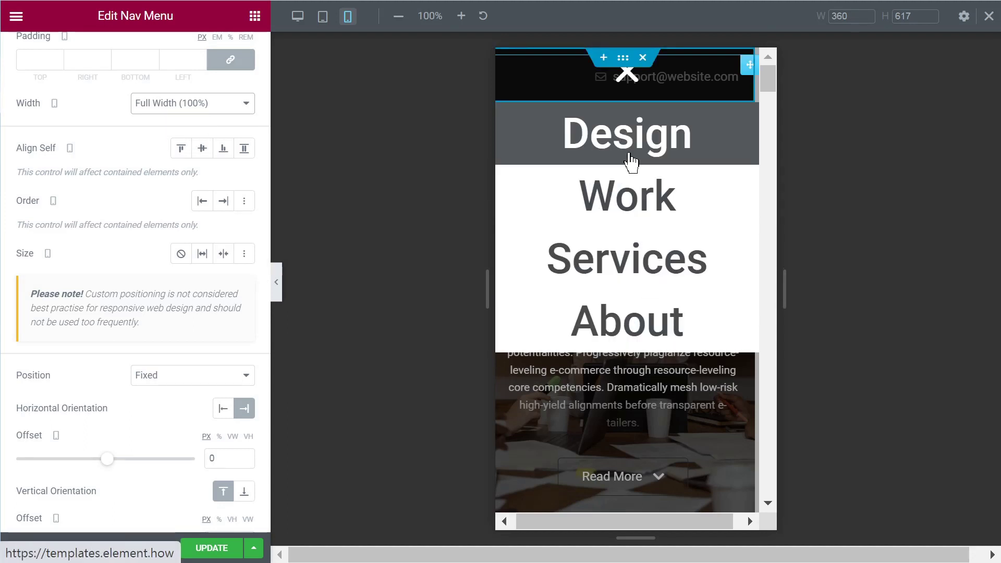
scroll(134, 149, up, 3)
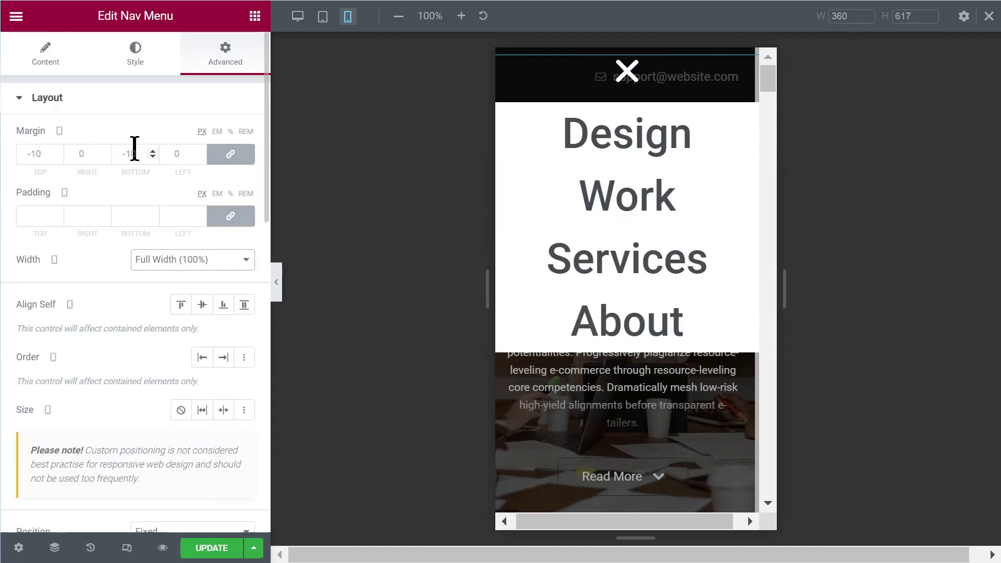
- Set Toggle Align to Right and close the mobile dropdown in the preview
click(45, 61)
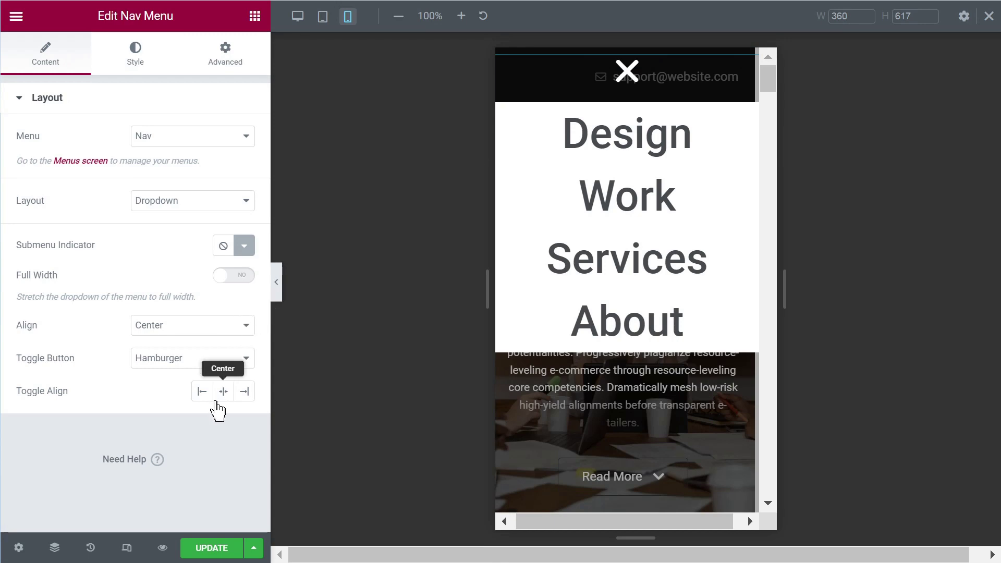
click(243, 394)
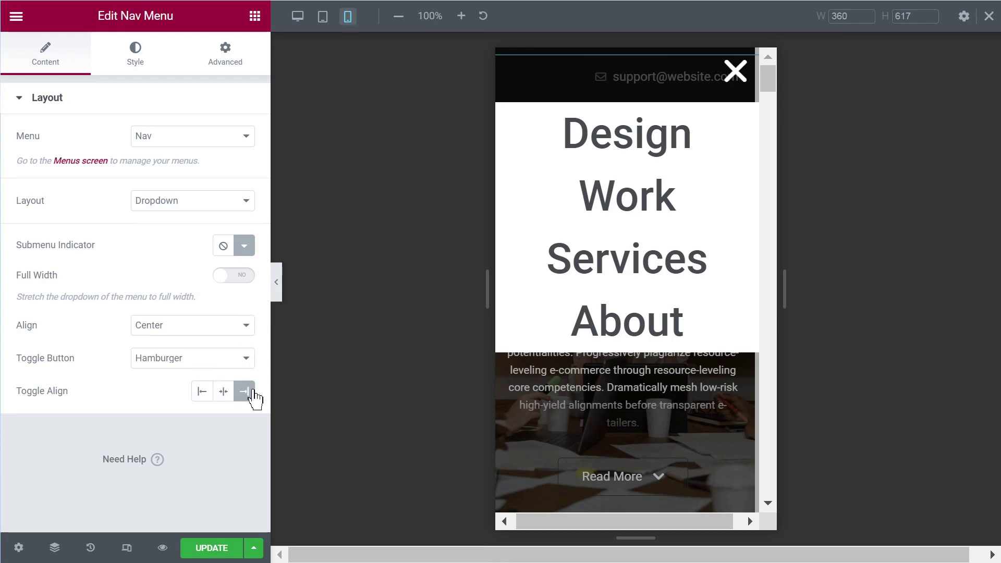
click(729, 77)
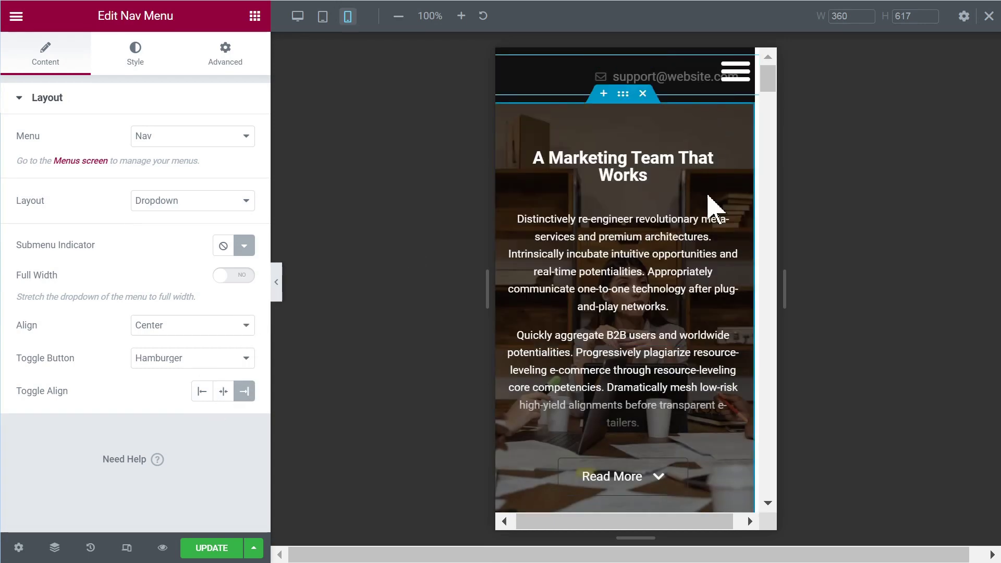
scroll(713, 213, down, 5)
scroll(707, 250, up, 5)
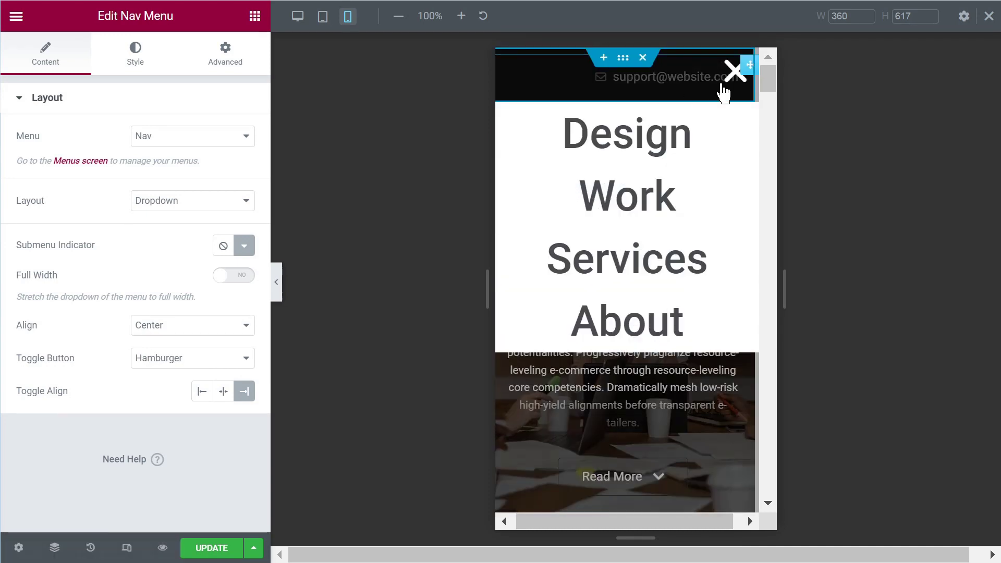
click(727, 83)
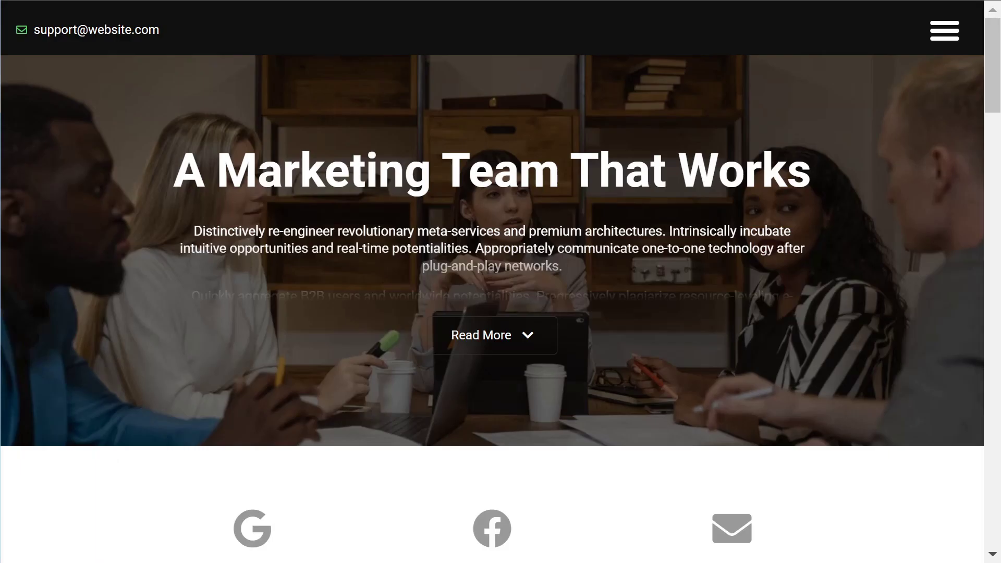
- On the live homepage, open and close the hamburger dropdown, then return to the editor with Alt+Tab
click(938, 36)
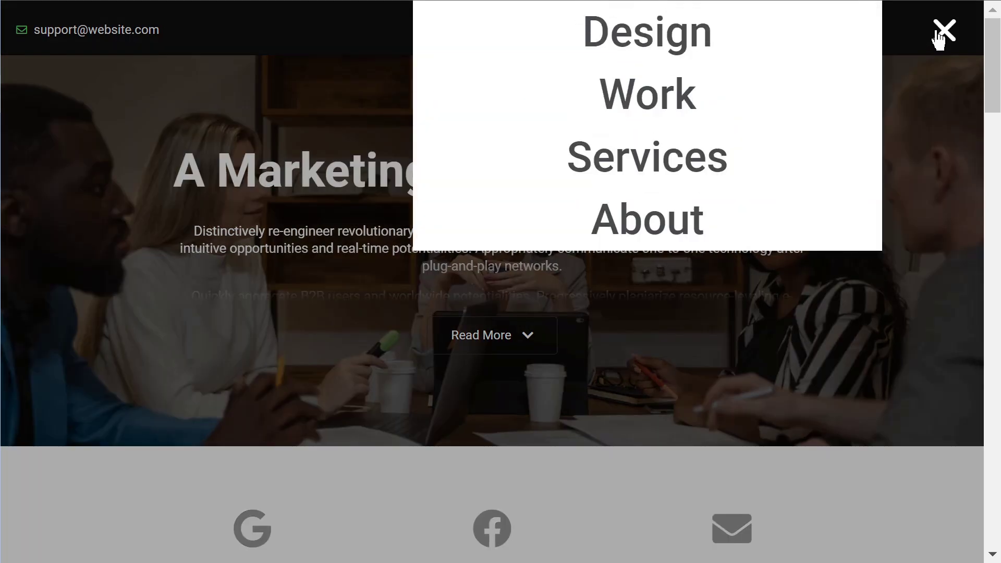
click(939, 36)
key(alt+Tab)
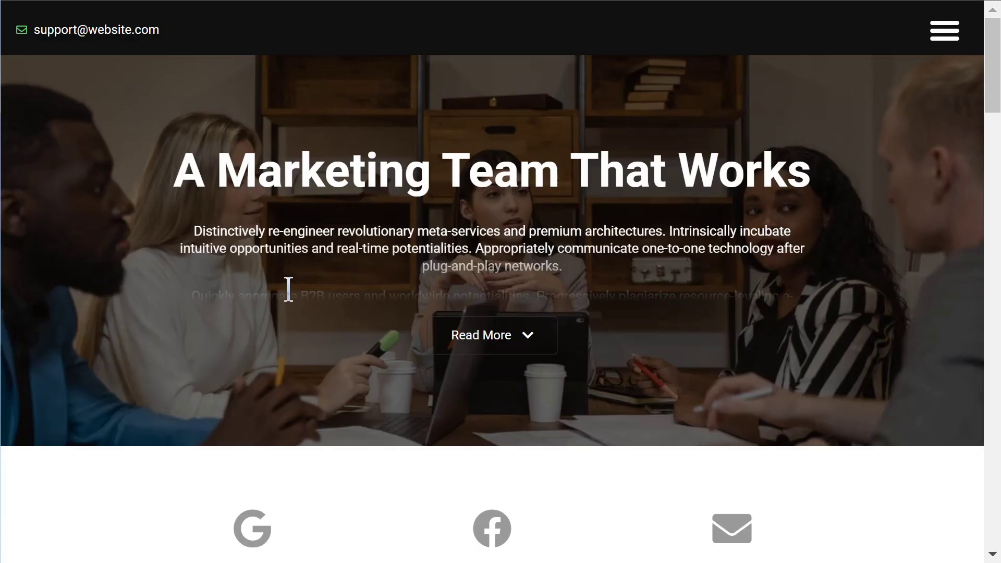
- Toggle the hero Read More, expand SEO & PPC and Facebook Ads descriptions, and expand/collapse the portrait
scroll(299, 321, down, 2)
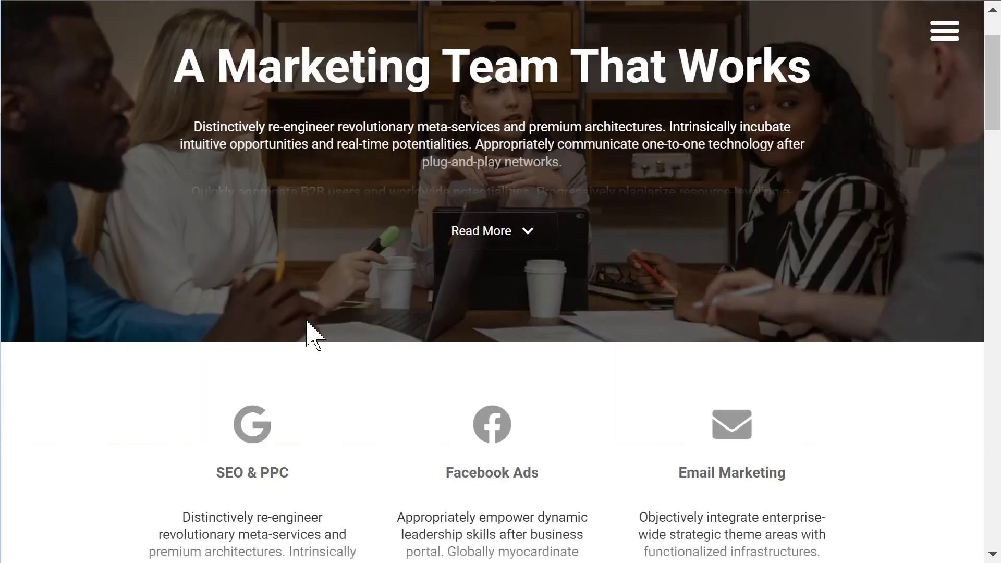
click(465, 245)
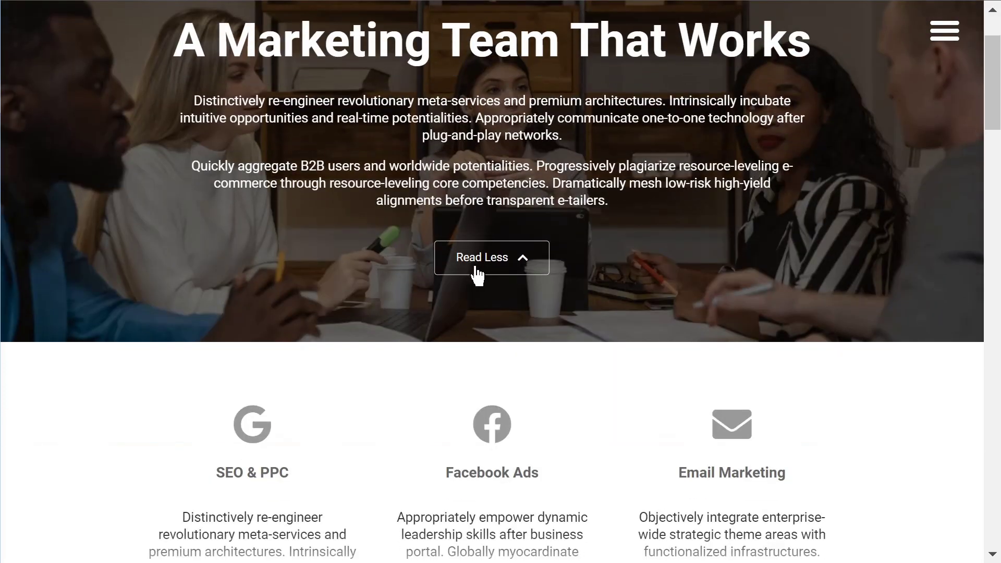
click(472, 263)
scroll(448, 284, down, 5)
click(273, 317)
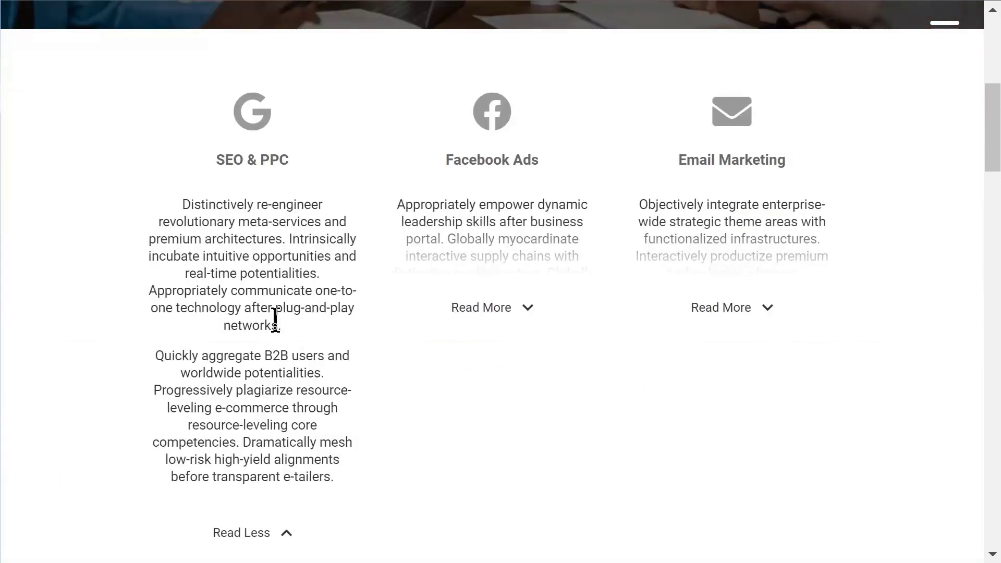
click(476, 318)
scroll(516, 353, down, 12)
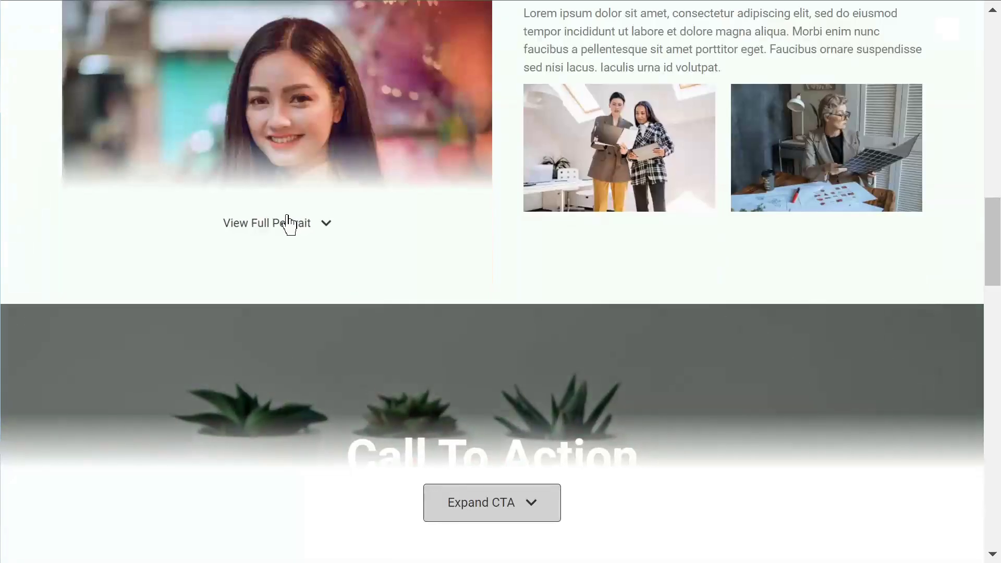
click(289, 224)
scroll(302, 330, down, 5)
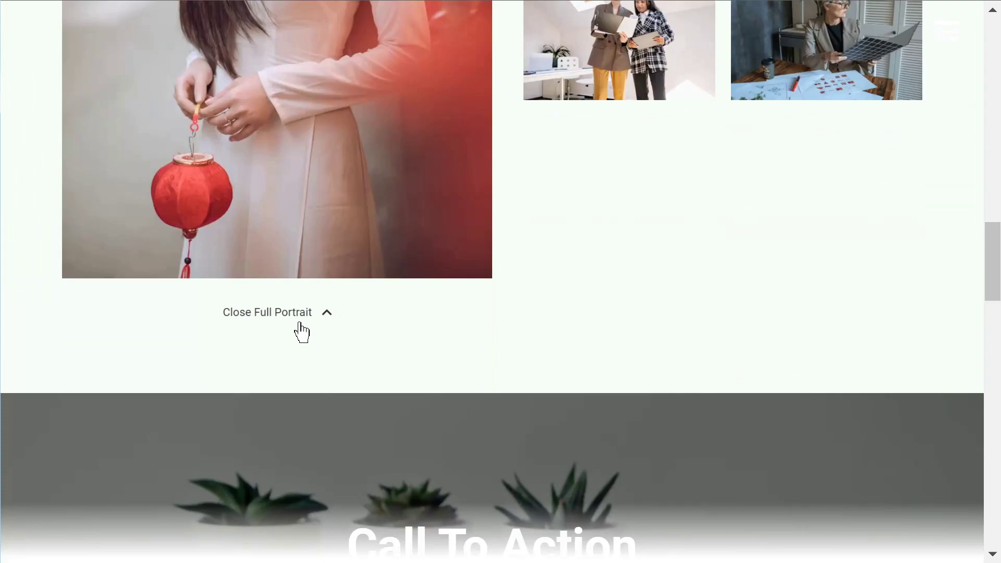
click(278, 317)
scroll(292, 324, down, 8)
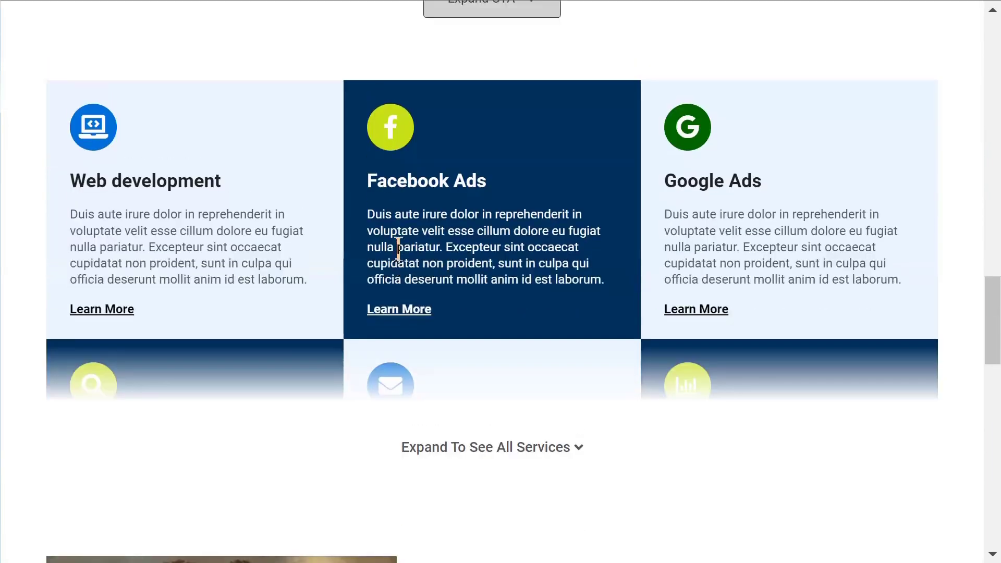
scroll(391, 251, up, 3)
- Expand the Call To Action, all services and the full catalog, then collapse Recent Collections
click(457, 208)
scroll(440, 302, down, 10)
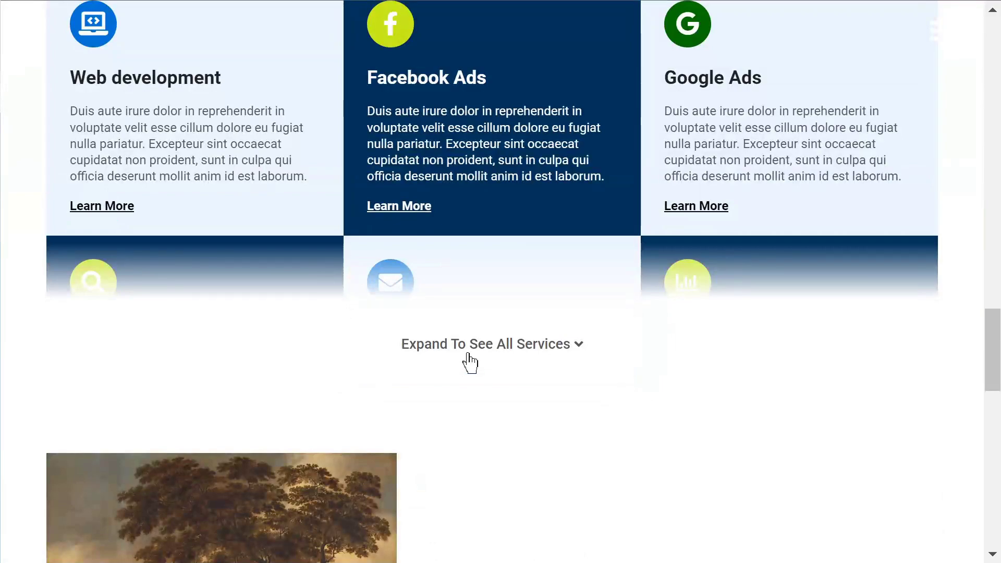
click(469, 345)
scroll(462, 357, down, 10)
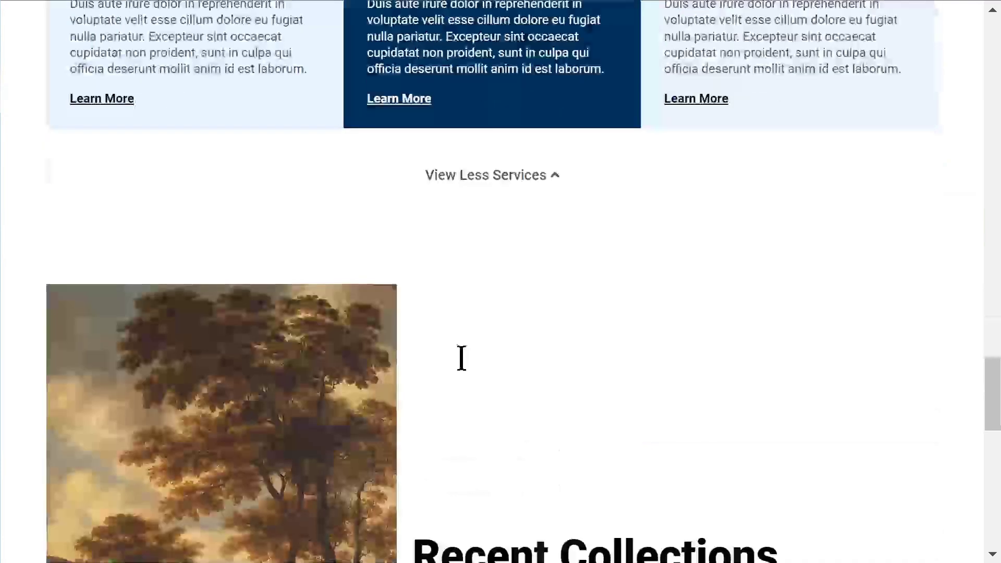
scroll(462, 358, down, 10)
click(156, 472)
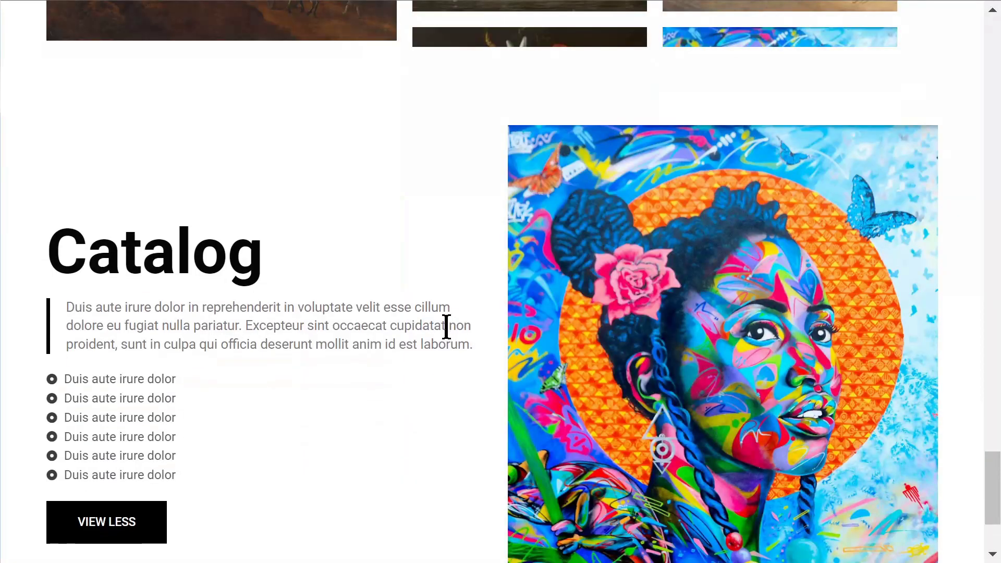
scroll(368, 375, up, 10)
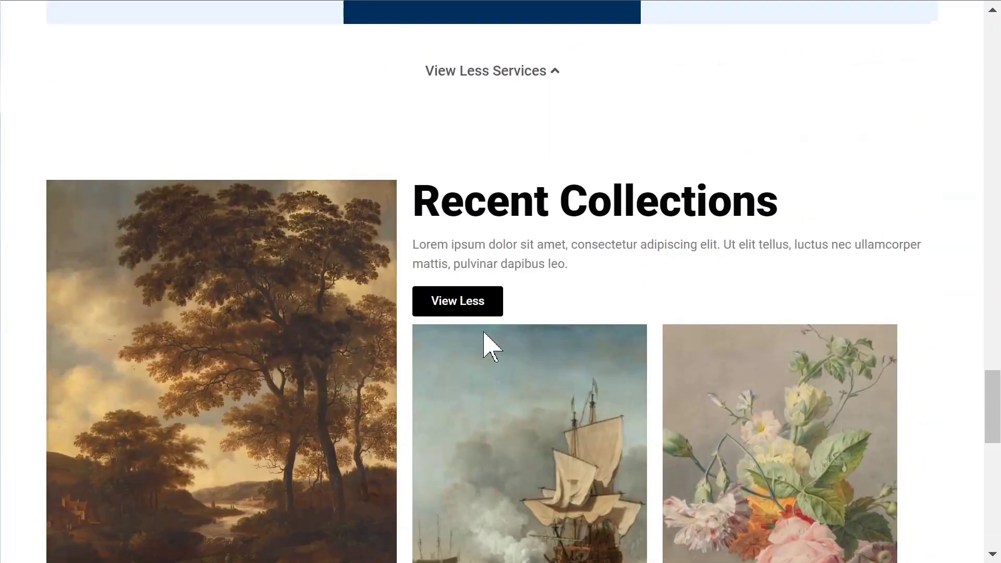
click(469, 308)
scroll(479, 339, down, 5)
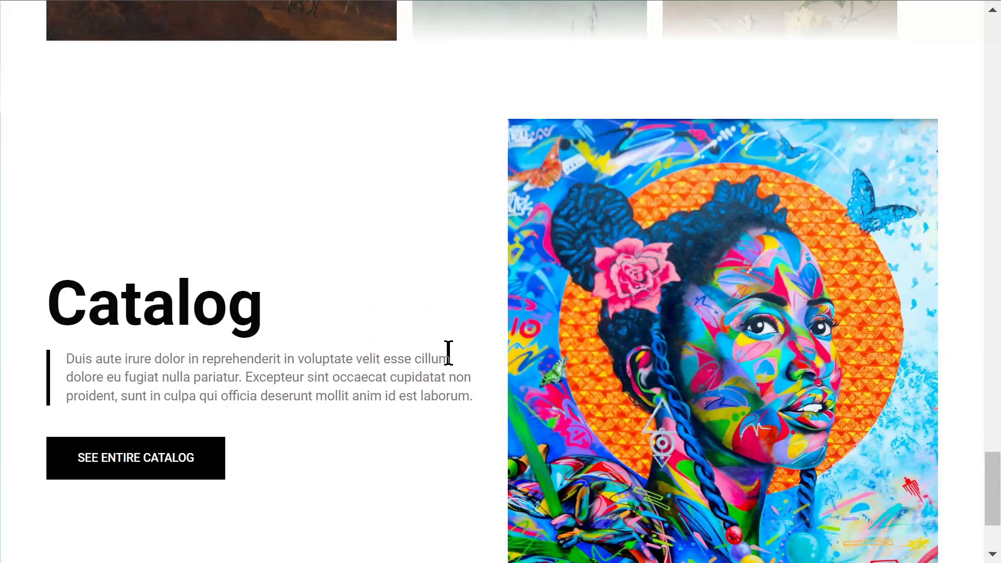
scroll(449, 353, up, 6)
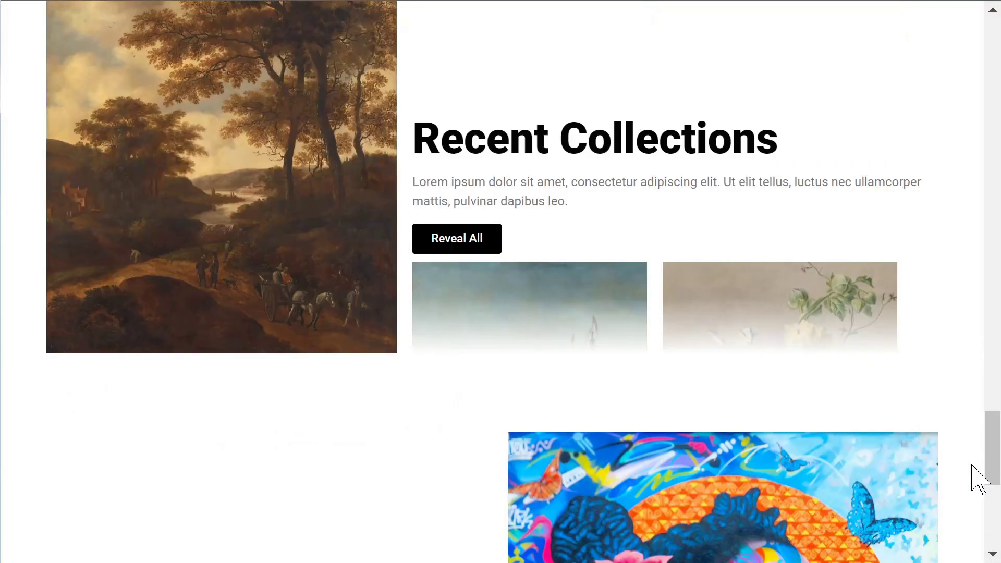